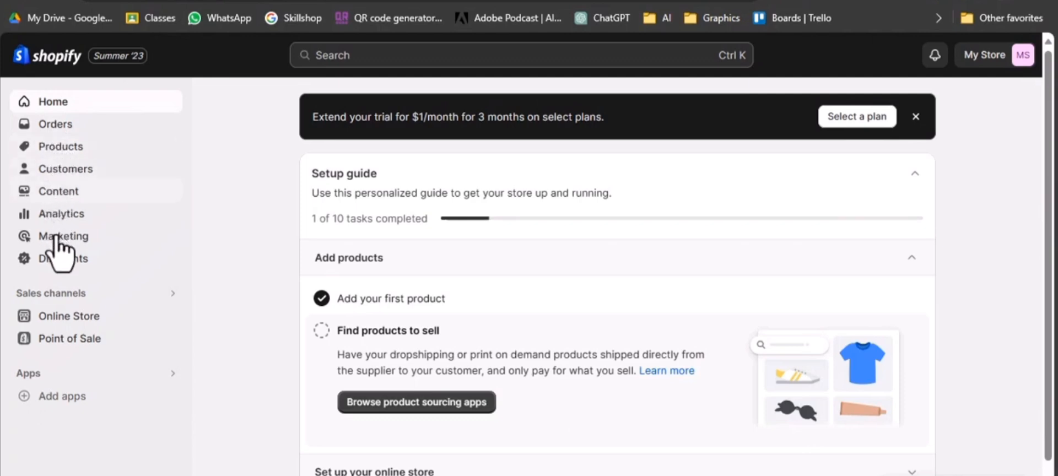
- View the store's product list, open the recommended apps, and continue to the Shopify App Store
click(56, 152)
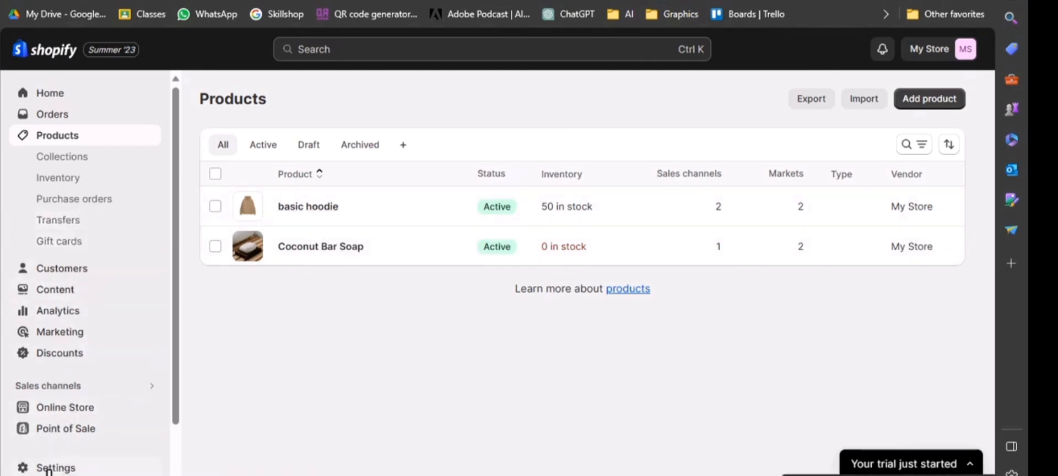
scroll(178, 357, down, 2)
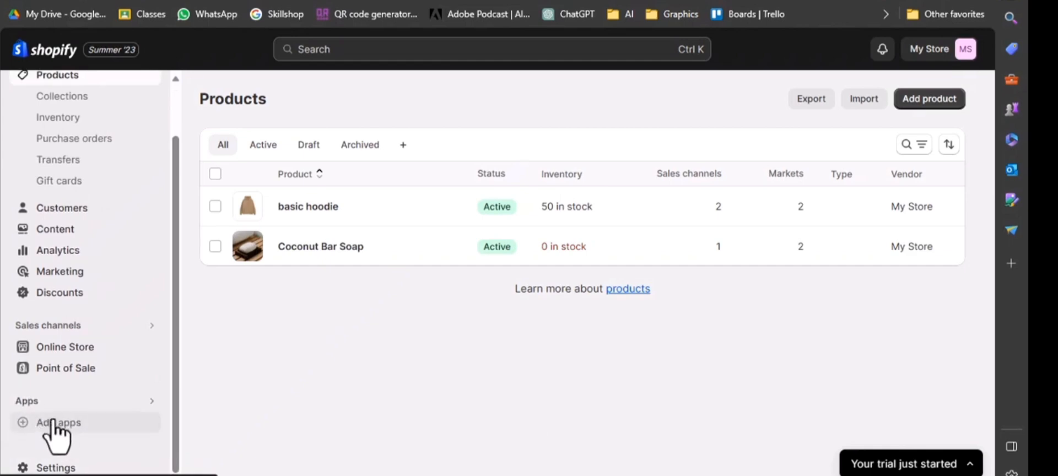
click(61, 423)
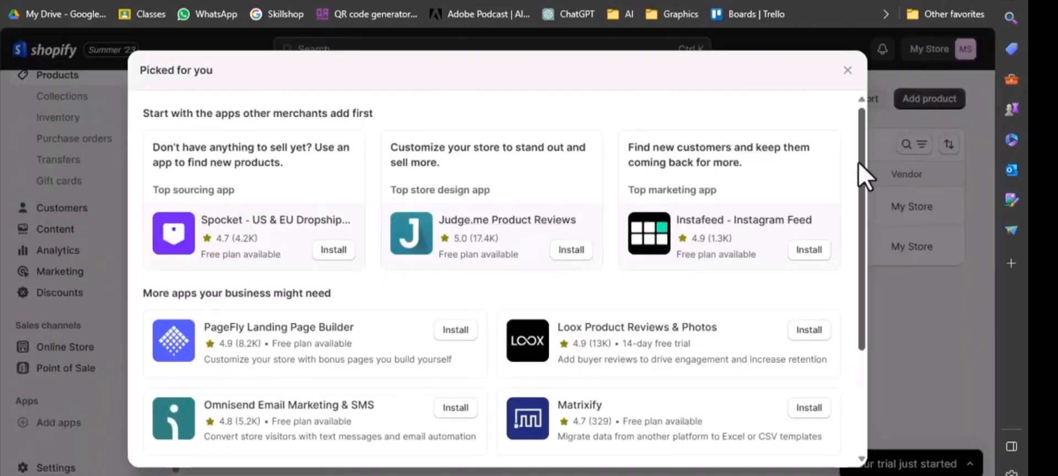
drag(863, 169, 883, 308)
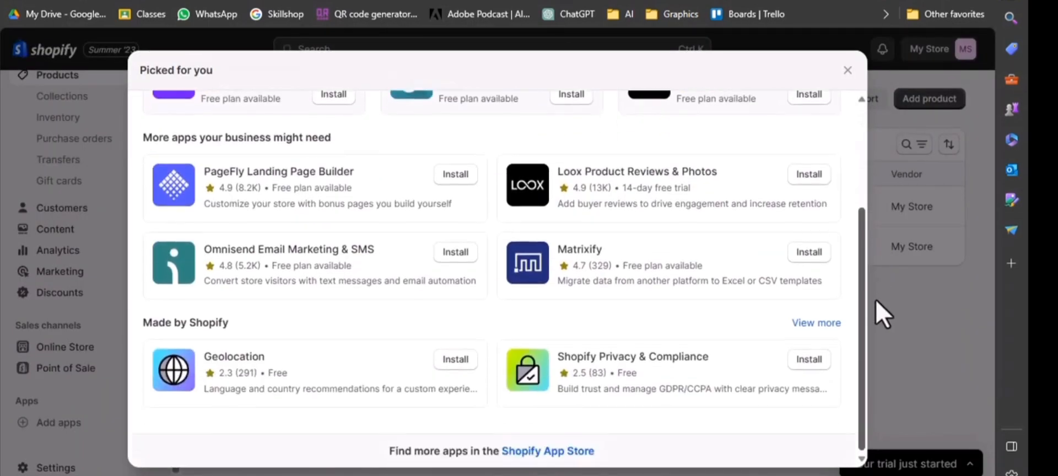
click(548, 452)
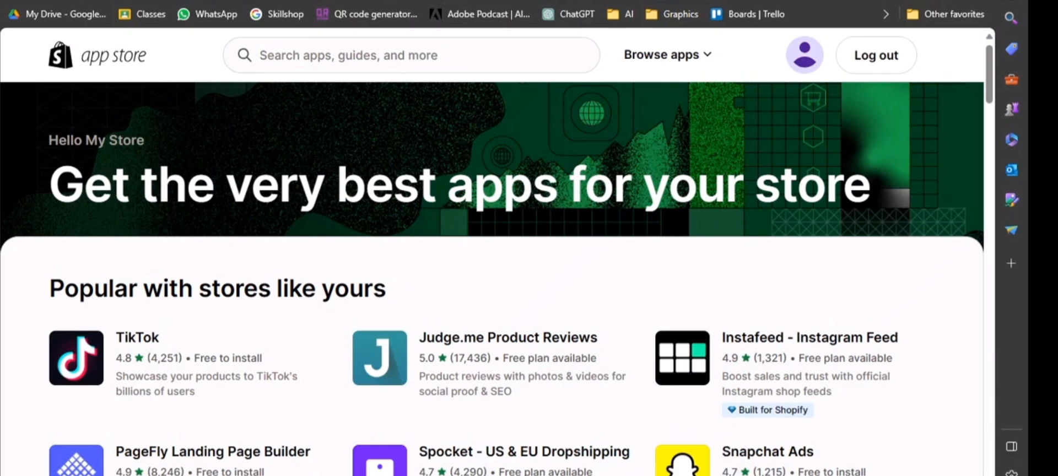
- Search the app store for "buy button" and open the Buy Button channel listing
click(368, 58)
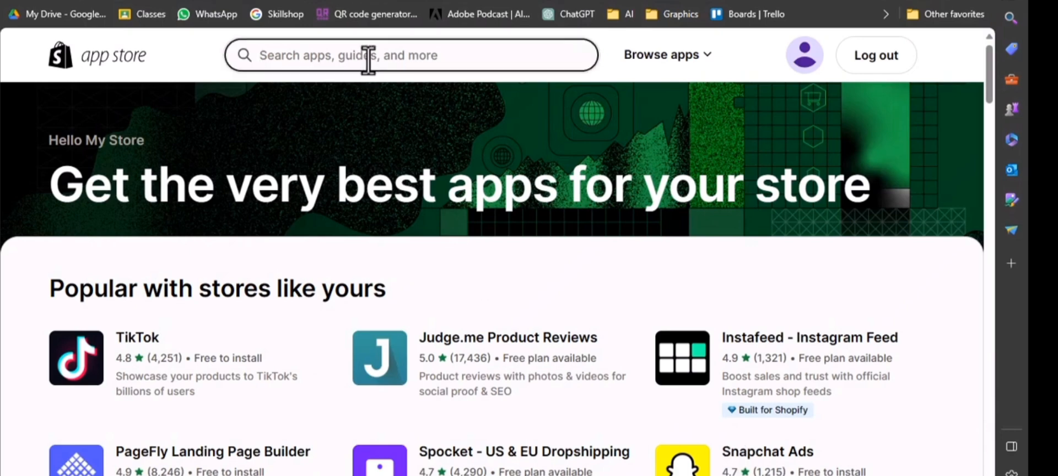
text(buy)
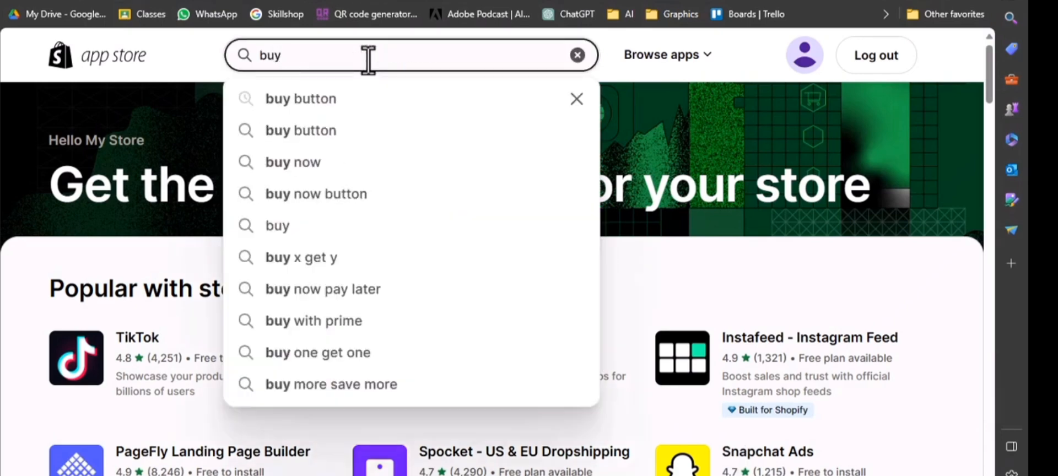
text( button)
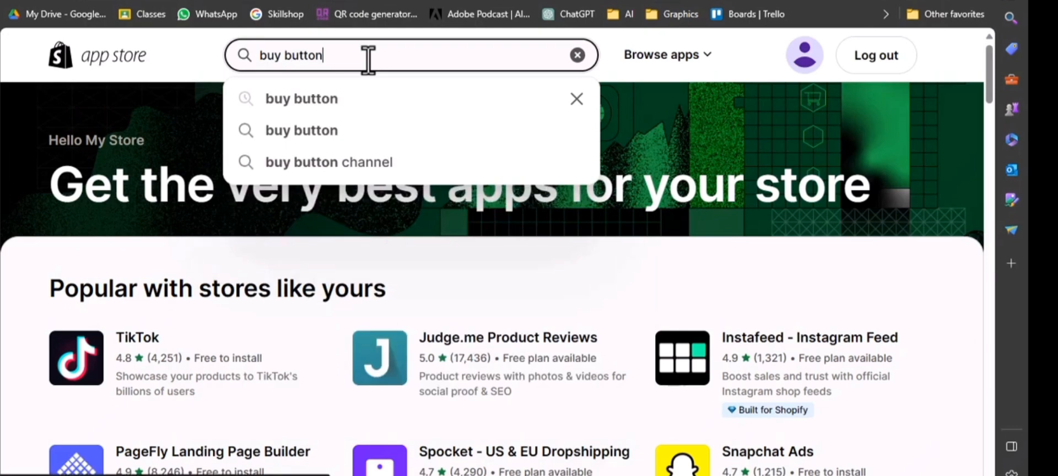
key(Return)
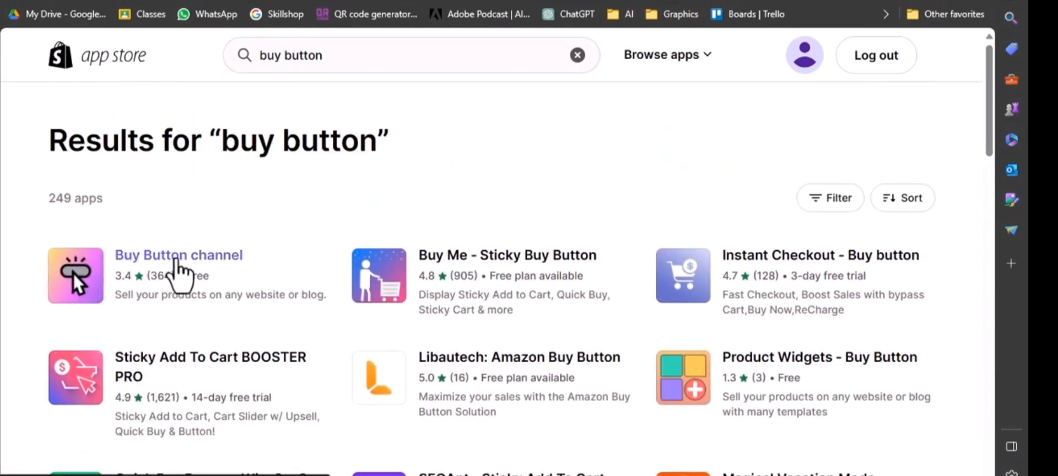
click(168, 259)
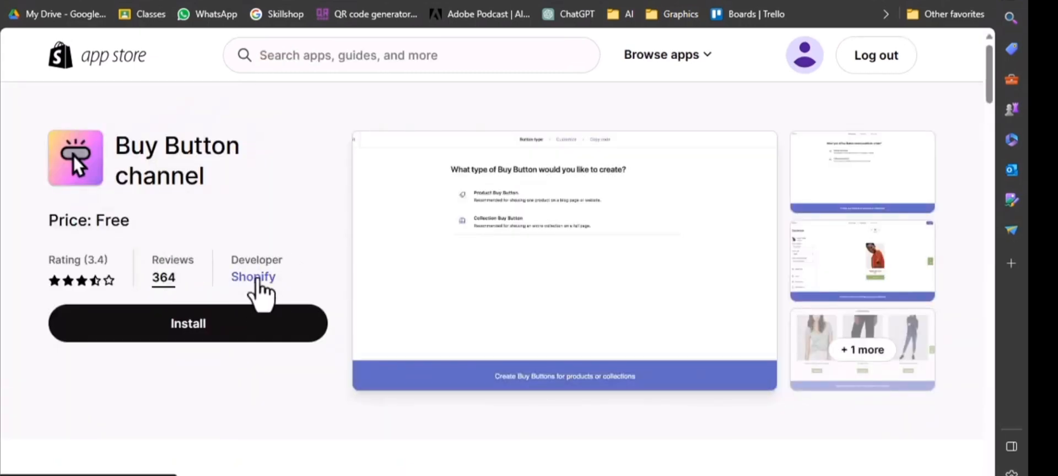
- Install the Buy Button channel and add it to the store as a sales channel
click(188, 330)
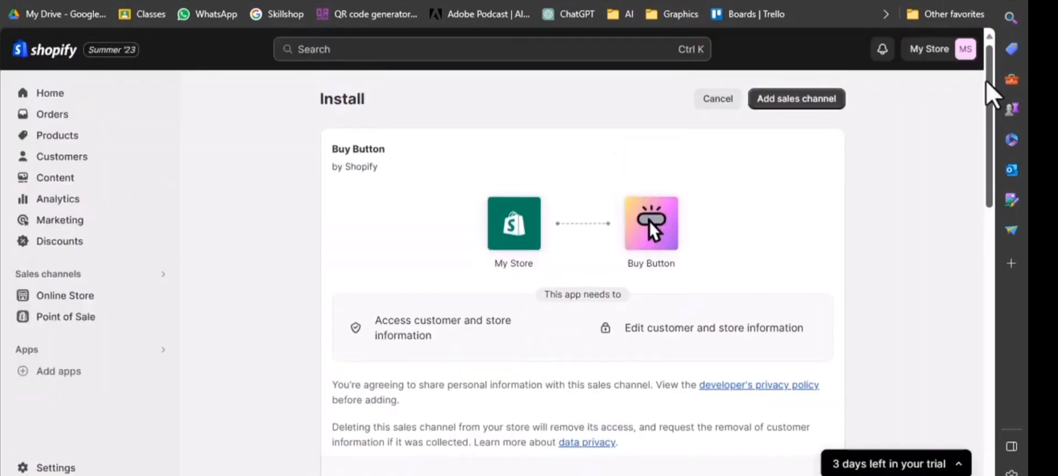
drag(990, 93, 1002, 16)
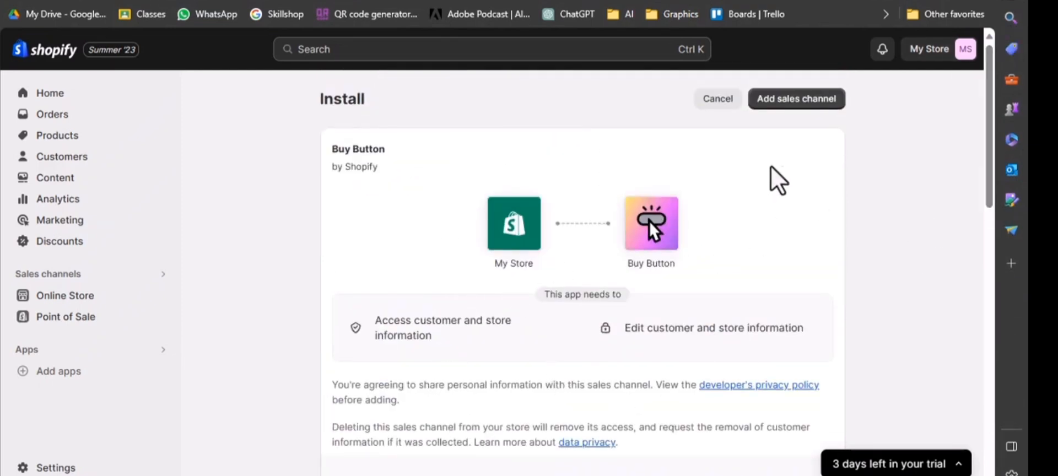
click(796, 101)
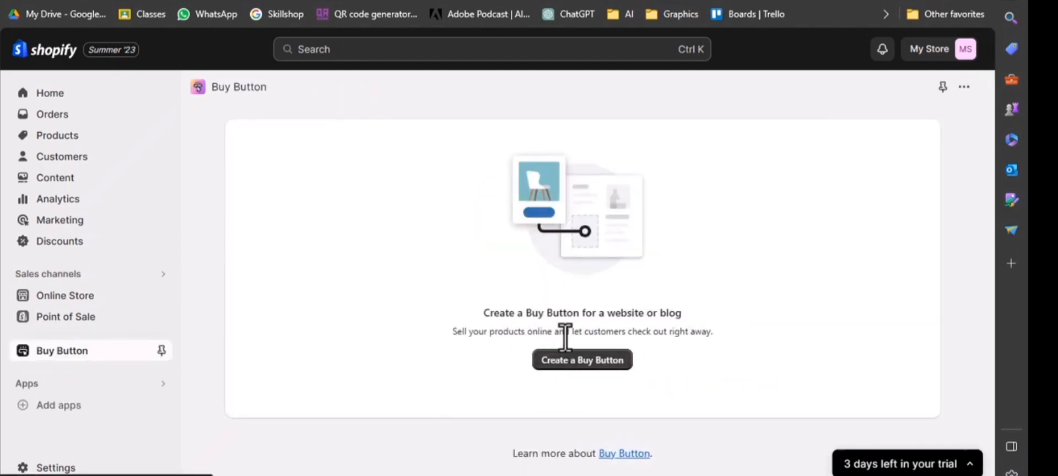
- Create a Product Buy Button for the basic hoodie product
click(582, 367)
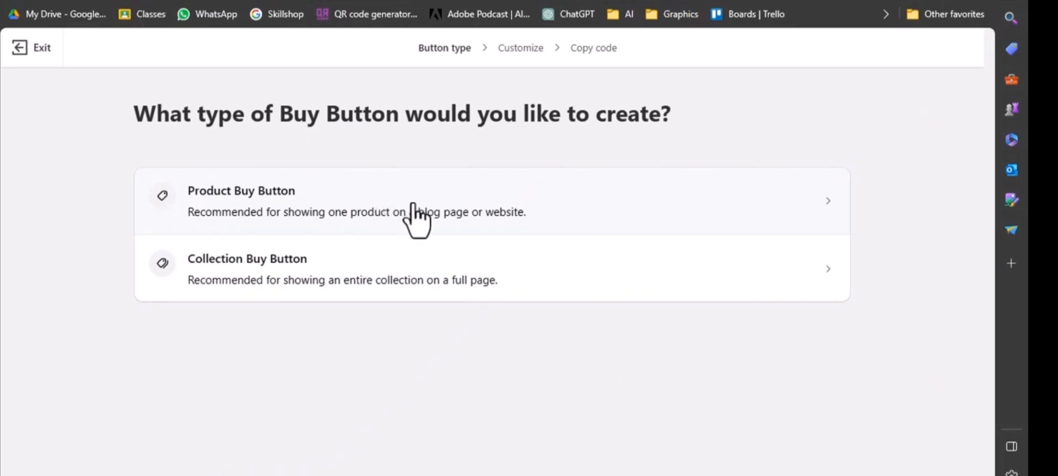
click(443, 210)
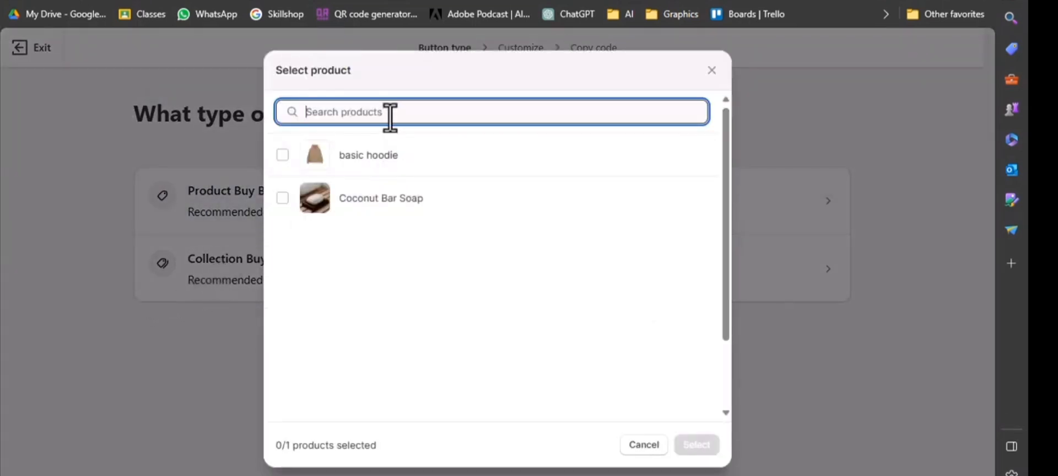
click(386, 160)
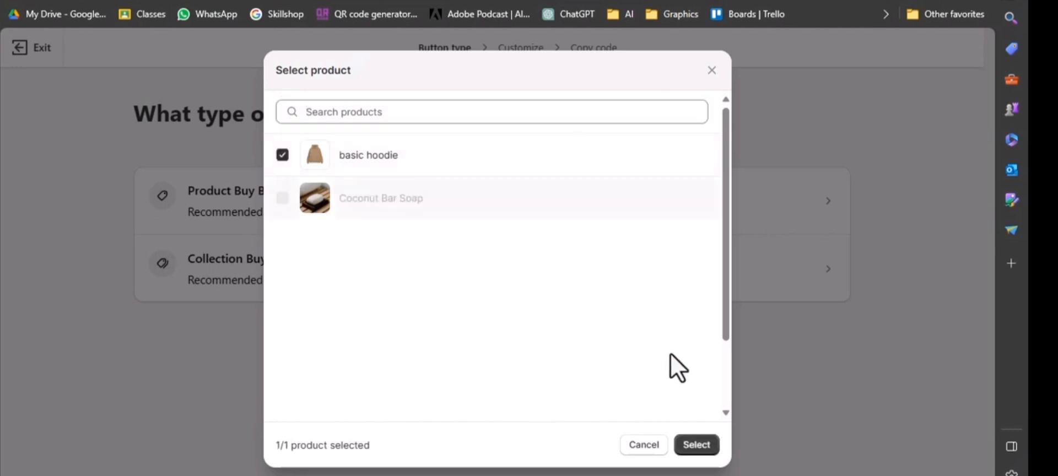
click(696, 444)
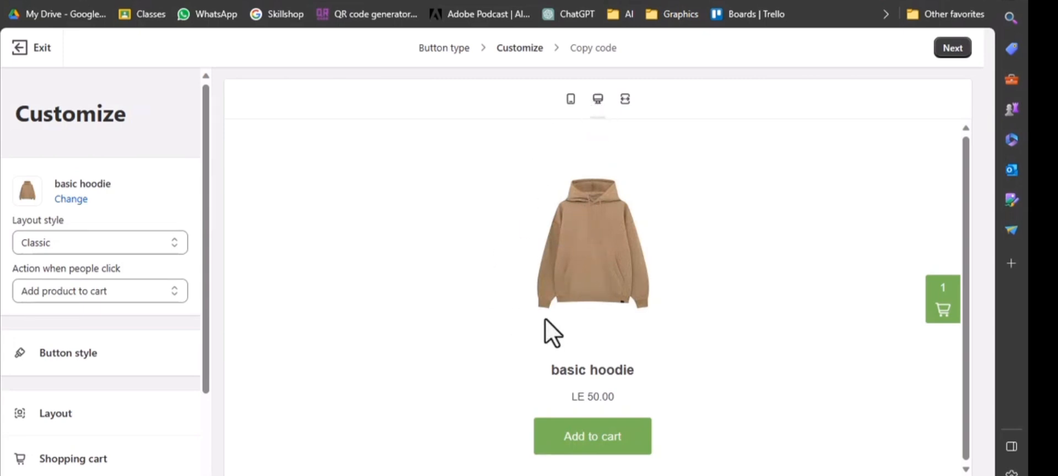
- Preview the hoodie button in mobile, full-width and desktop views, and look at the product picker without changing the product
click(569, 105)
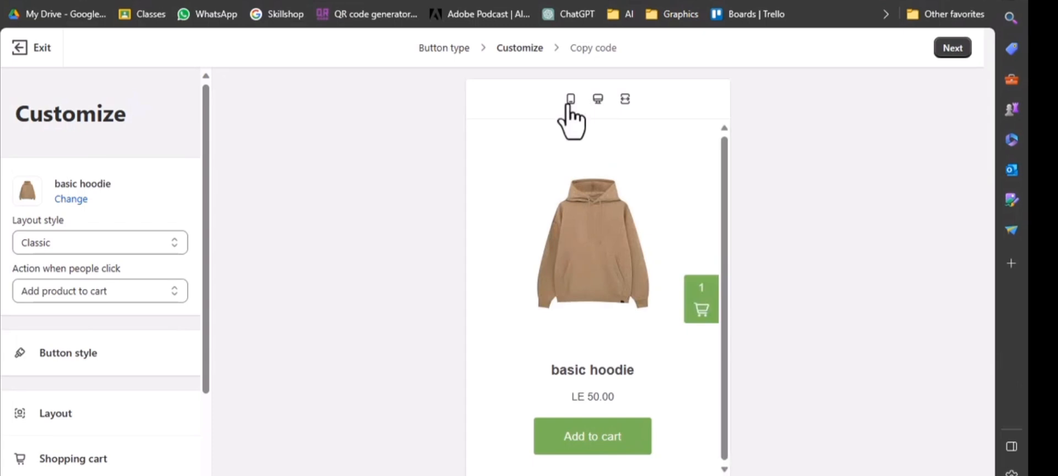
click(625, 100)
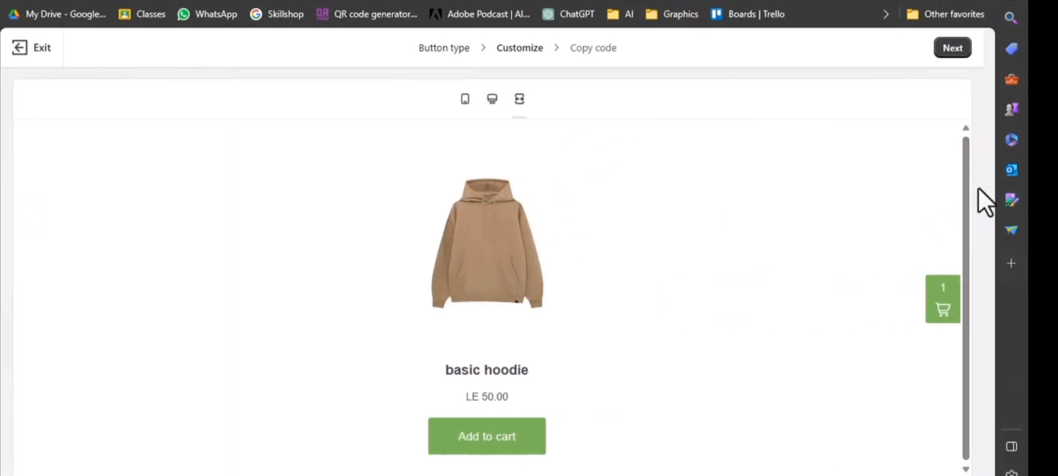
click(493, 102)
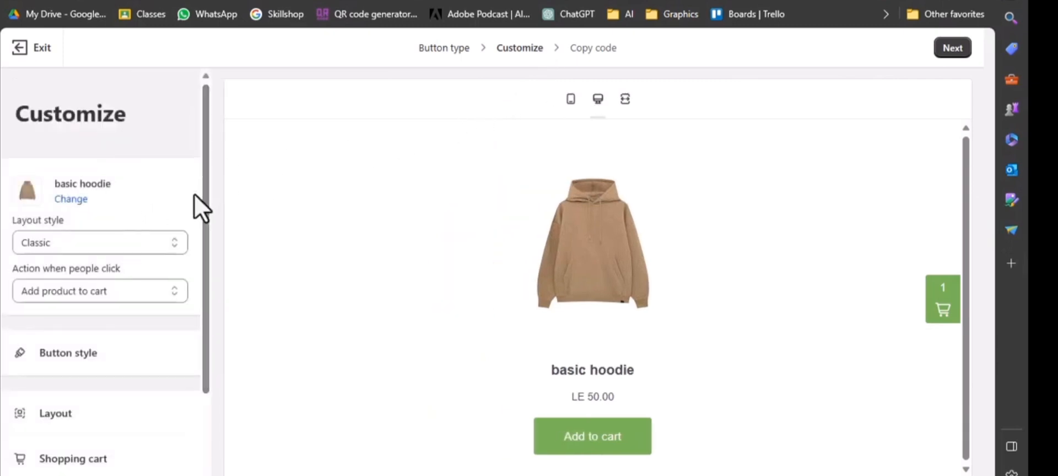
click(72, 199)
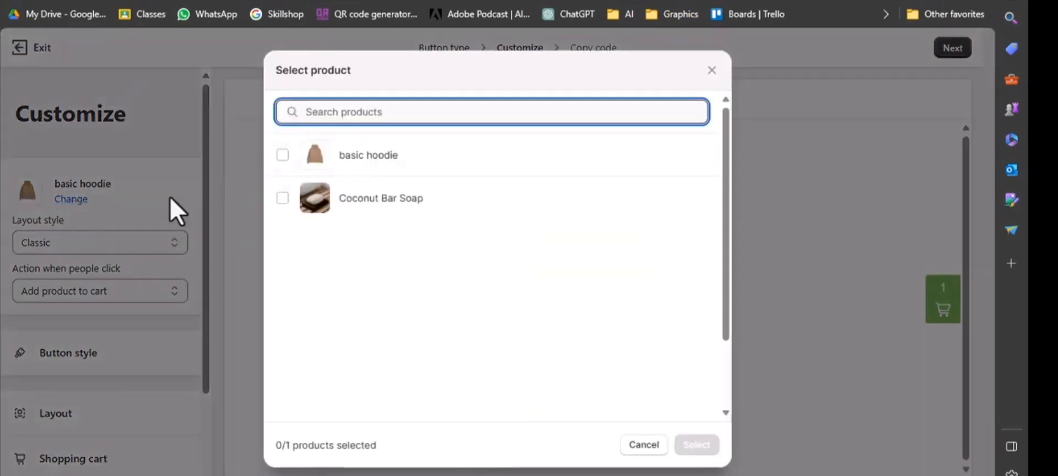
click(659, 445)
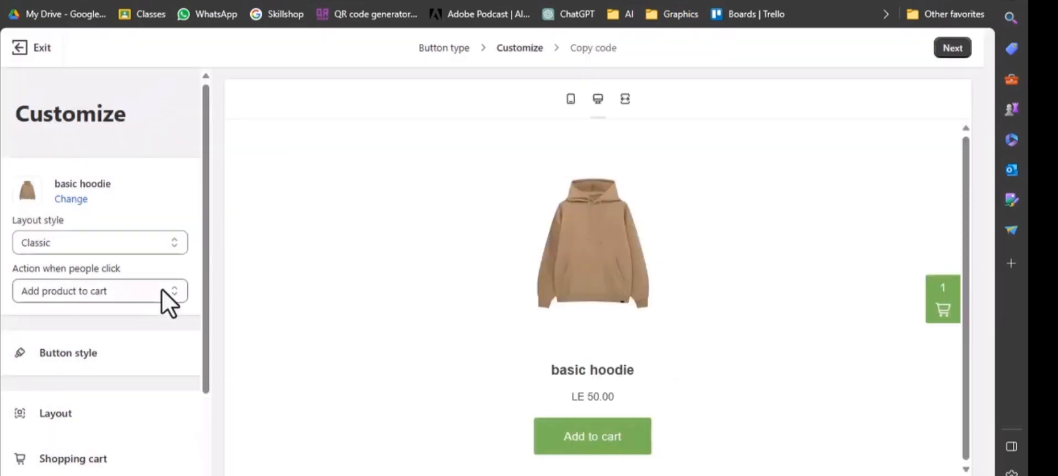
- Try the Basic and Classic layout styles for the hoodie button and set the layout style to Full view
click(111, 242)
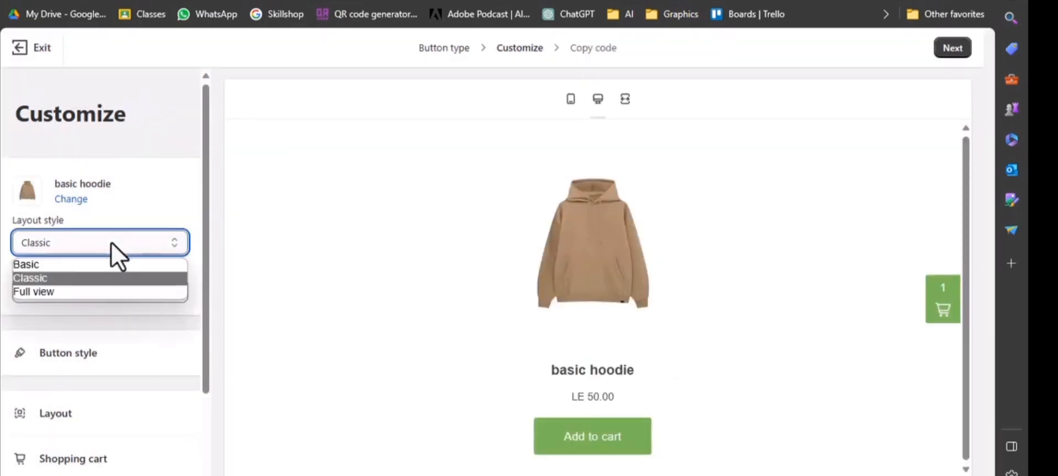
click(76, 265)
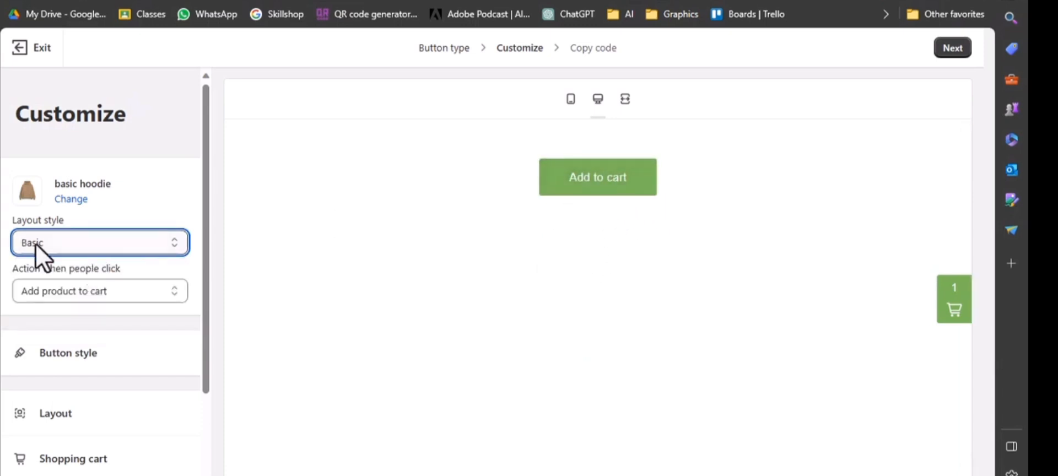
click(71, 245)
click(55, 277)
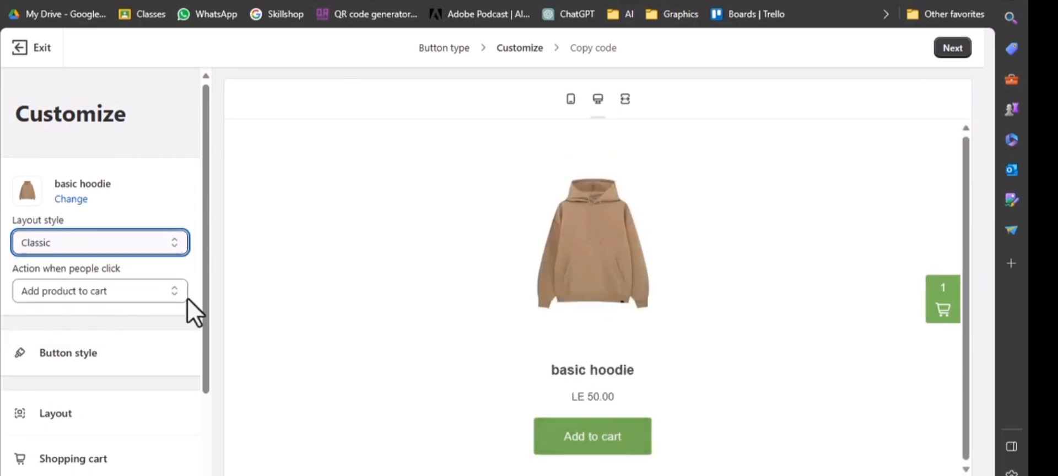
click(122, 249)
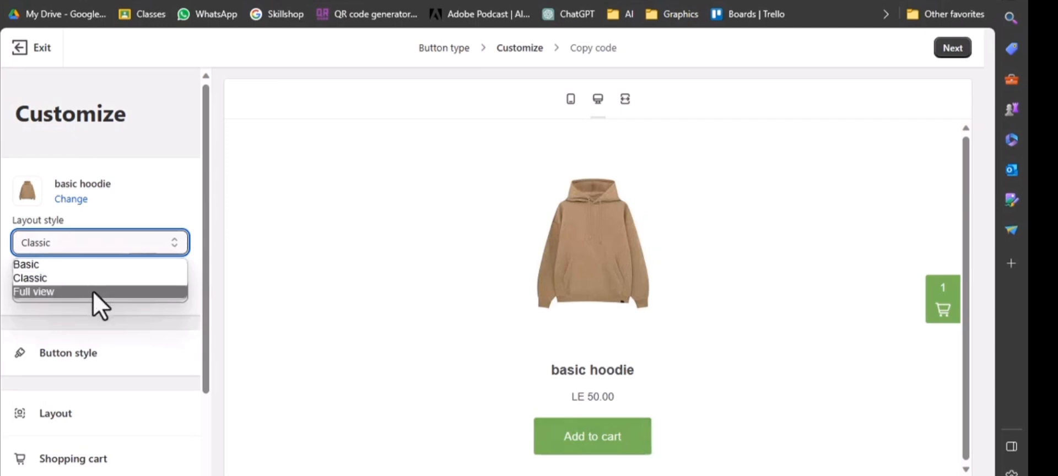
click(92, 291)
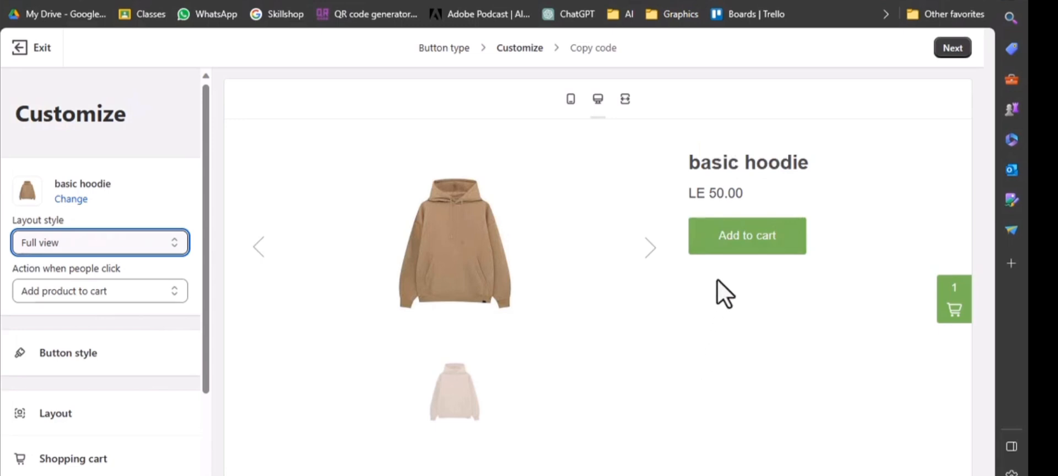
- Change the button's product to Coconut Bar Soap and browse its image thumbnails in the preview
click(76, 198)
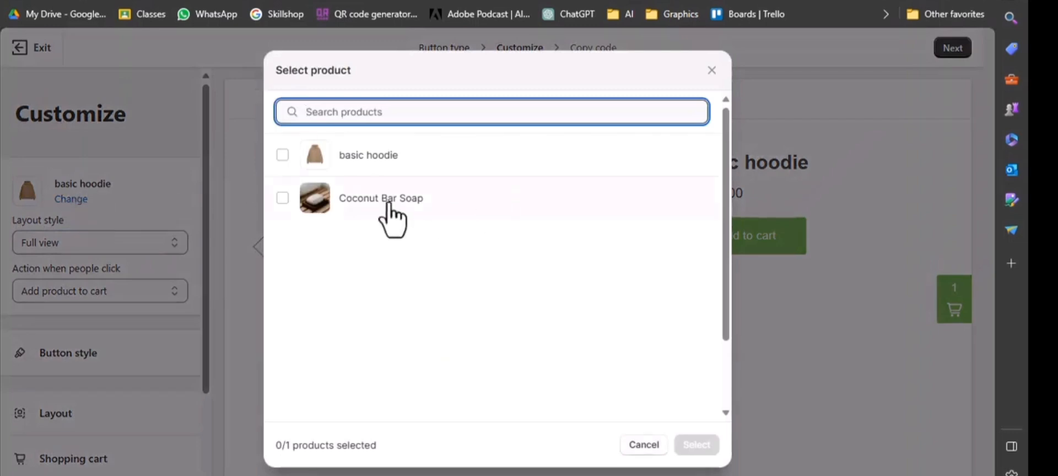
click(386, 201)
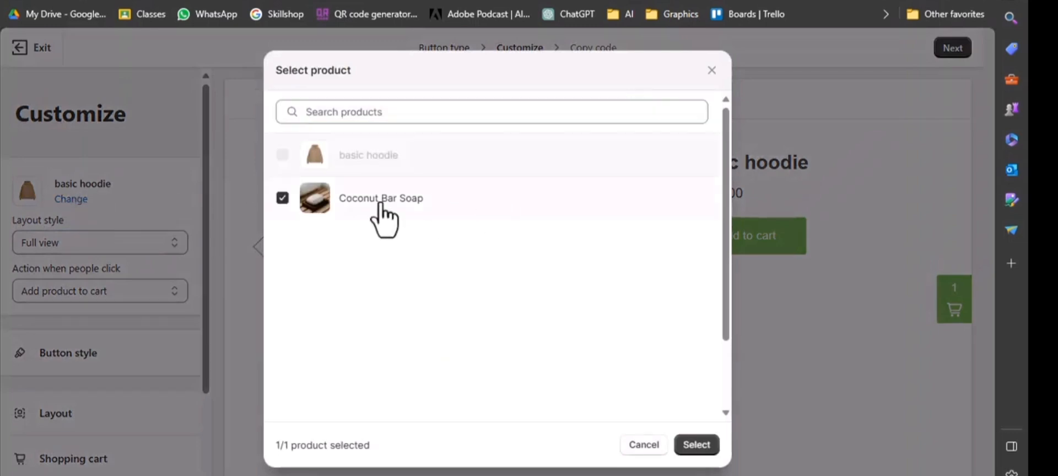
click(696, 444)
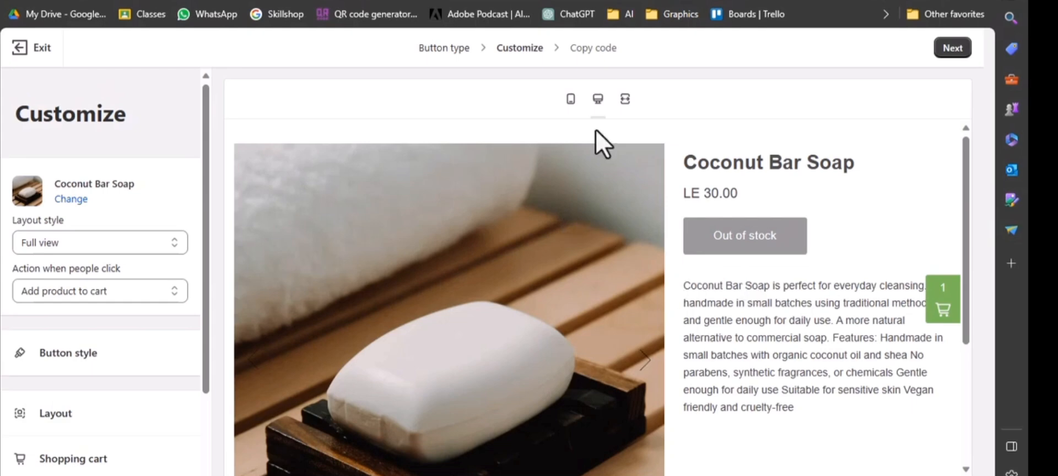
drag(963, 218, 967, 302)
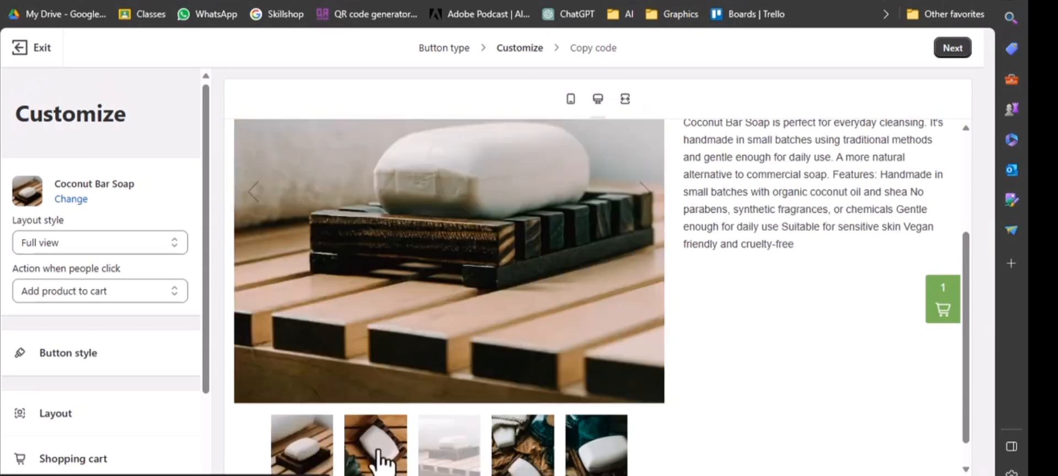
click(379, 456)
click(306, 447)
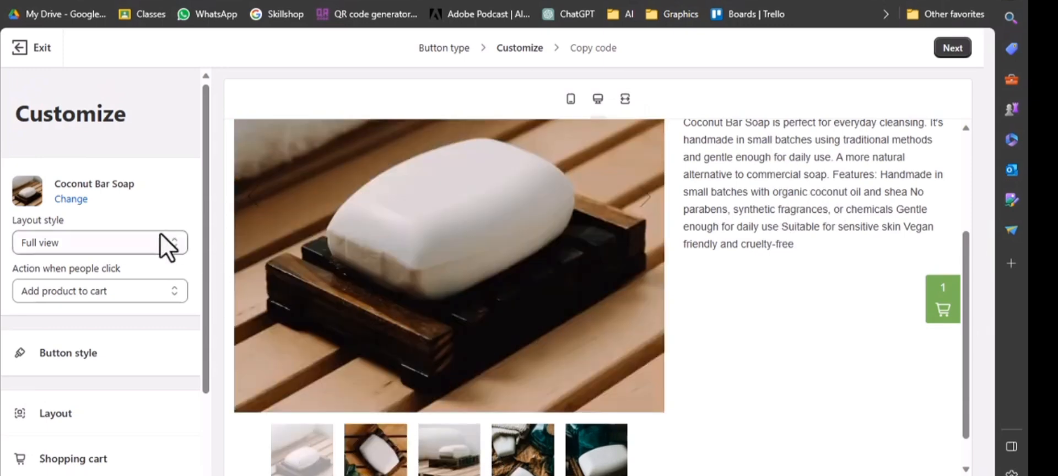
- Set the button's product to basic hoodie and its click action to Direct to checkout
click(76, 199)
click(308, 163)
click(698, 446)
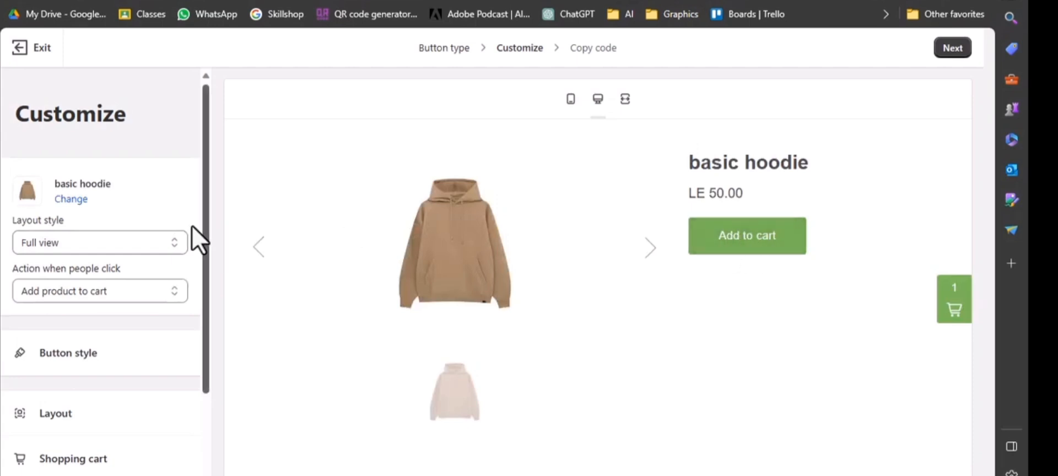
click(151, 291)
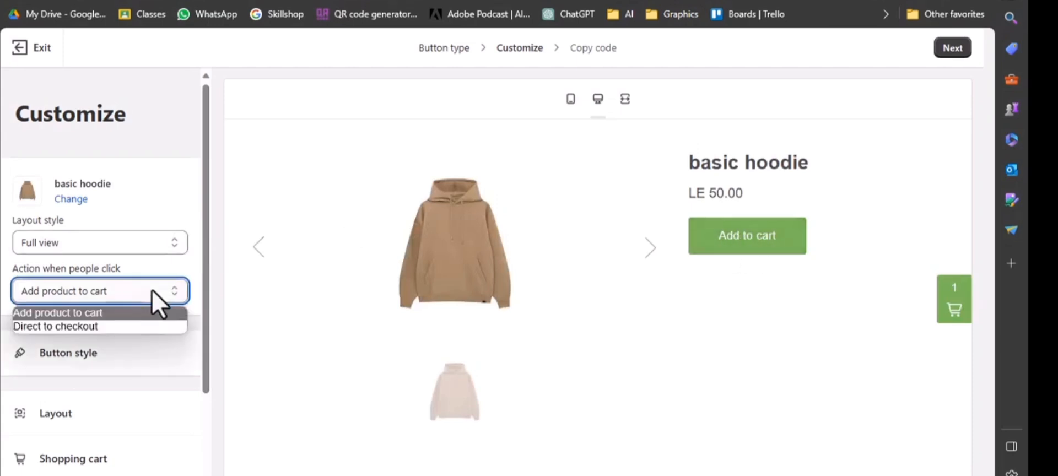
click(76, 327)
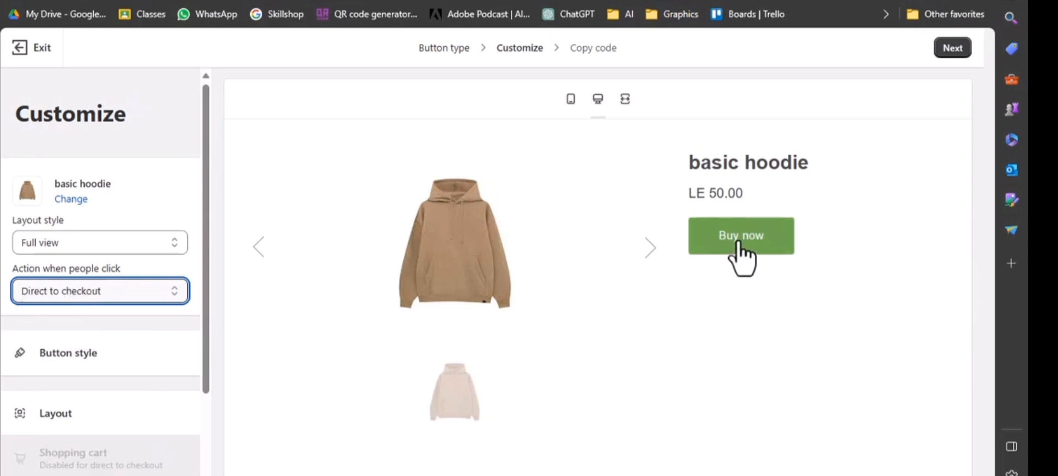
- Set the button's click action to Add product to cart and open the Button style settings
click(157, 291)
click(110, 313)
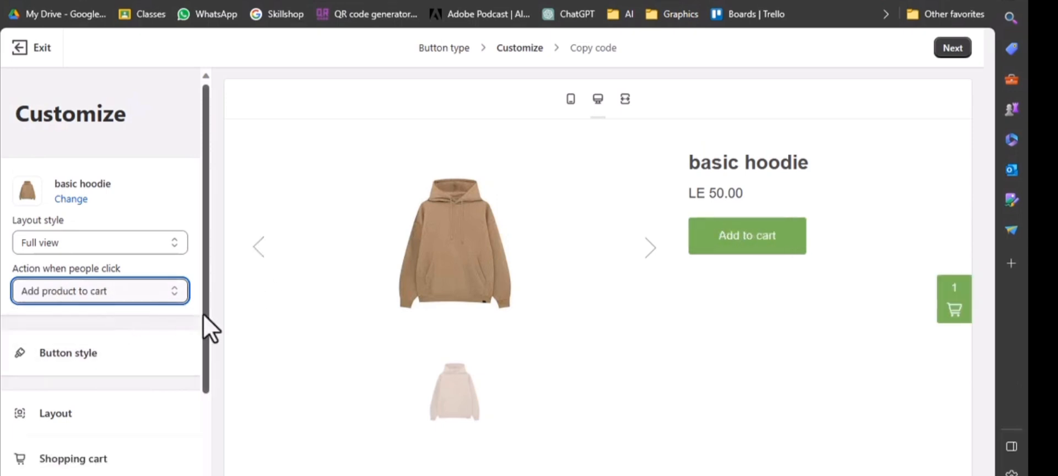
scroll(208, 330, down, 1)
click(67, 309)
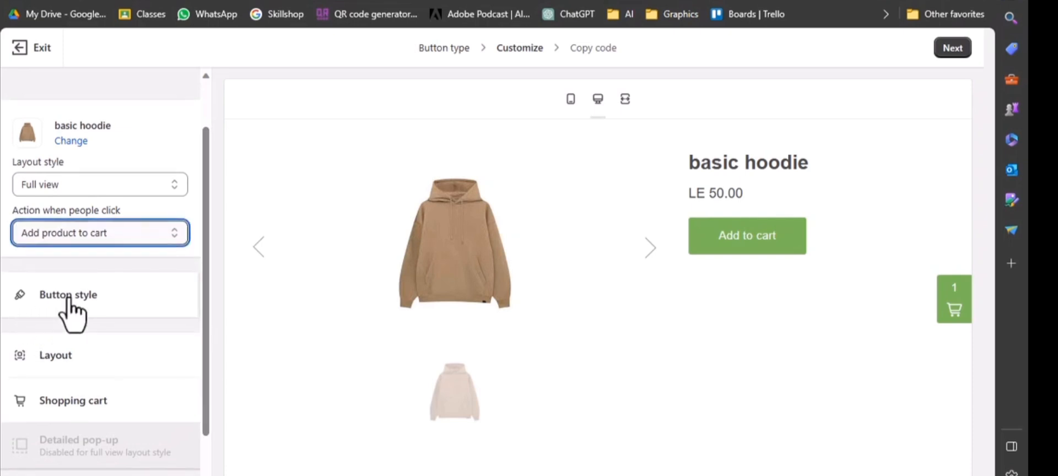
click(68, 308)
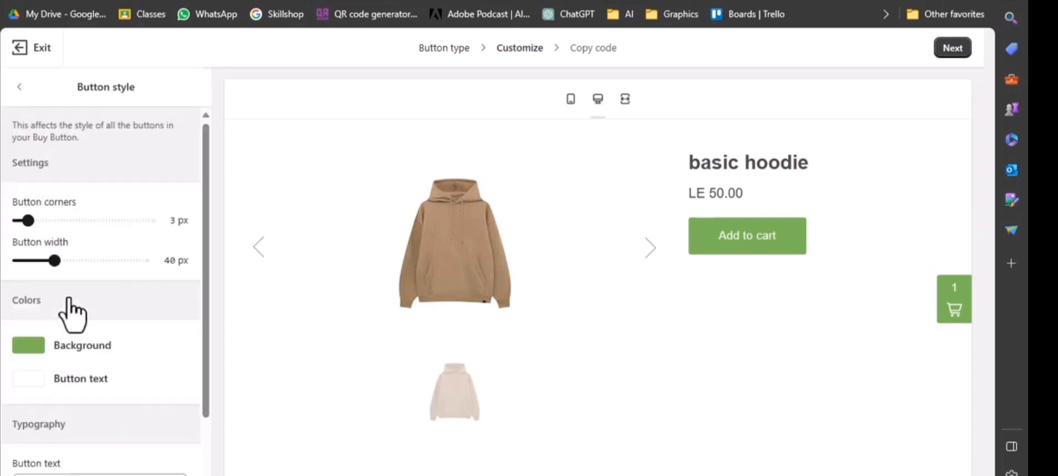
- Set the button's corner radius to 32 px and its width to 90 px
drag(23, 219, 169, 216)
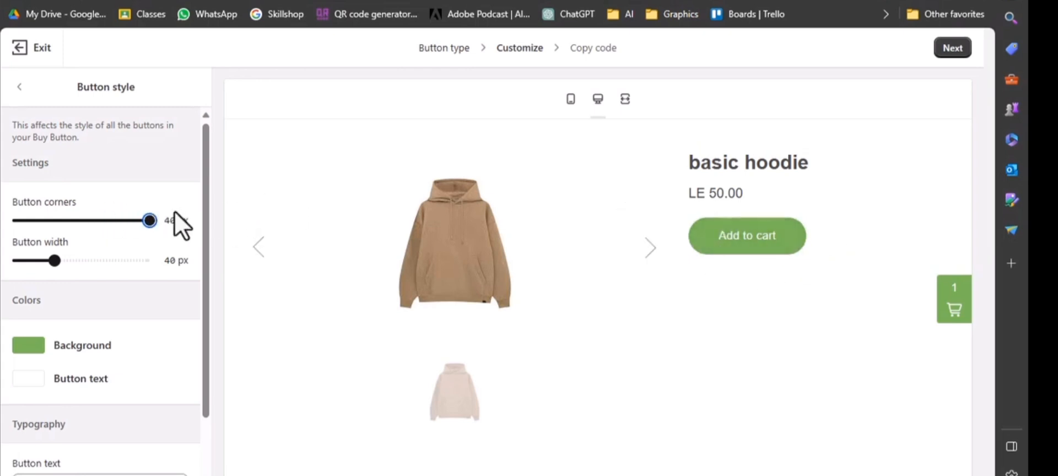
drag(150, 220, 116, 220)
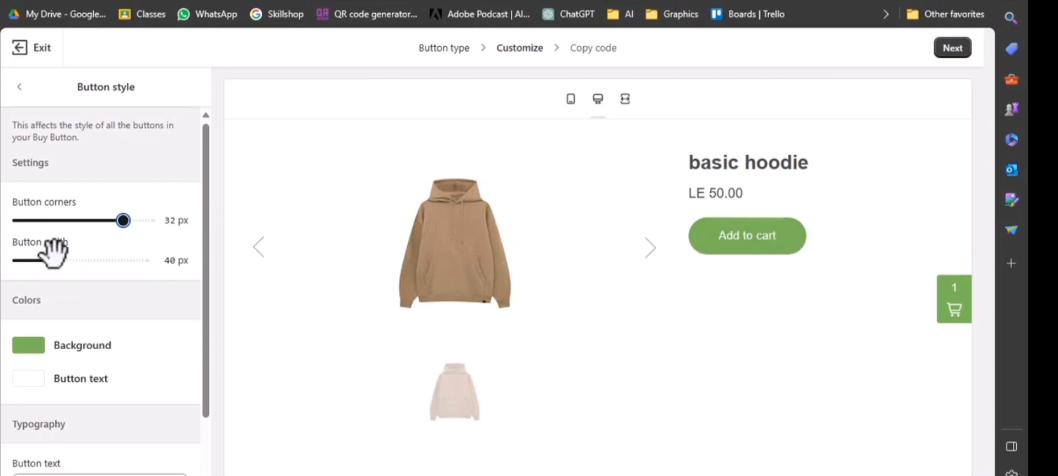
drag(54, 260, 125, 259)
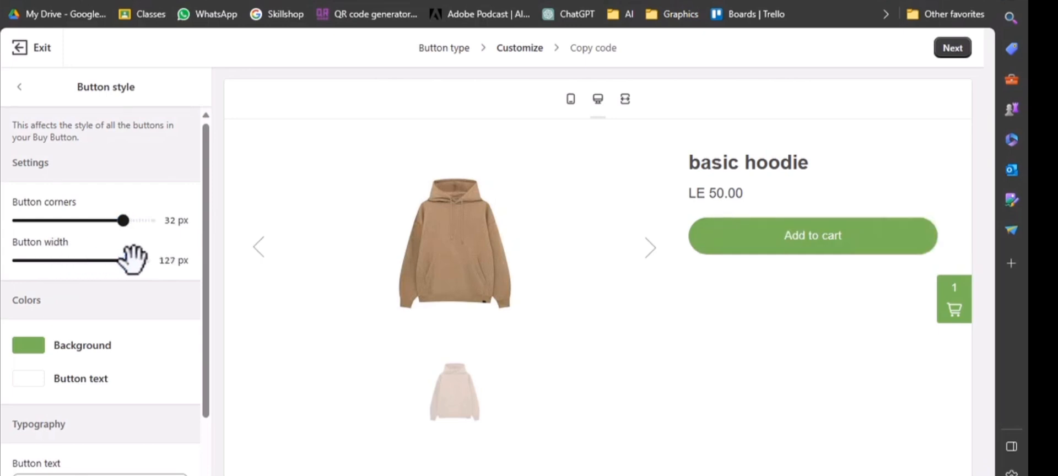
drag(132, 259, 101, 260)
- Change the button's background colour to a deeper green, #2cb759
click(35, 346)
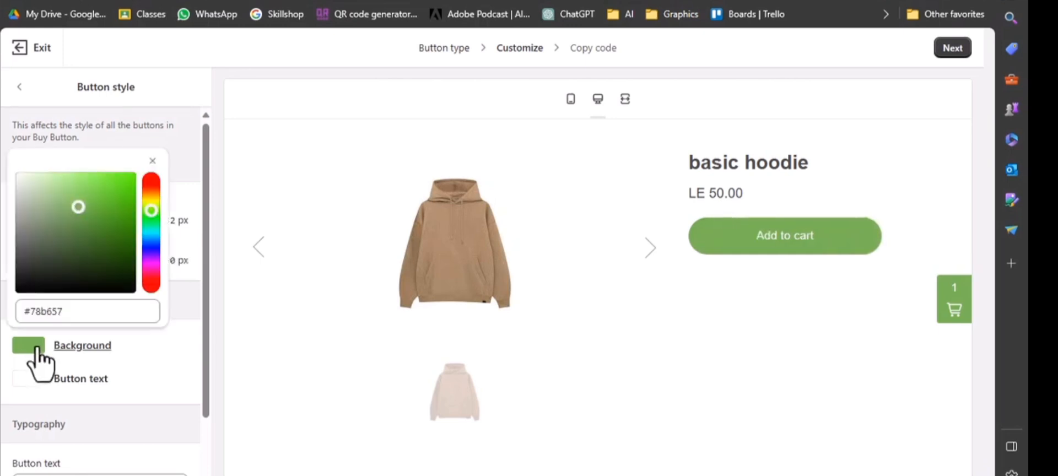
click(152, 204)
mouse_move(153, 204)
mouse_down()
mouse_move(152, 174)
mouse_move(152, 247)
mouse_move(152, 198)
mouse_move(152, 222)
mouse_up()
drag(126, 179, 108, 206)
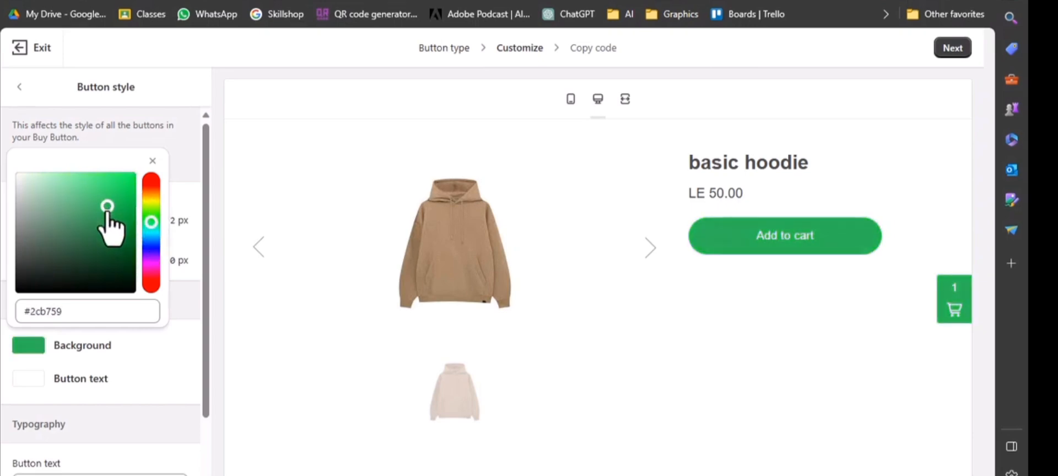
- Change the button text colour to near-black and close the colour picker
click(37, 380)
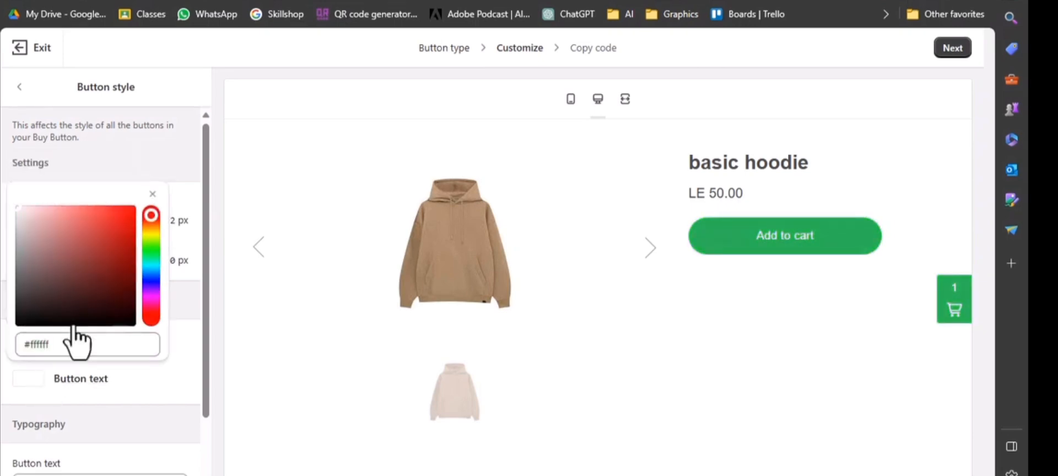
drag(107, 308, 21, 319)
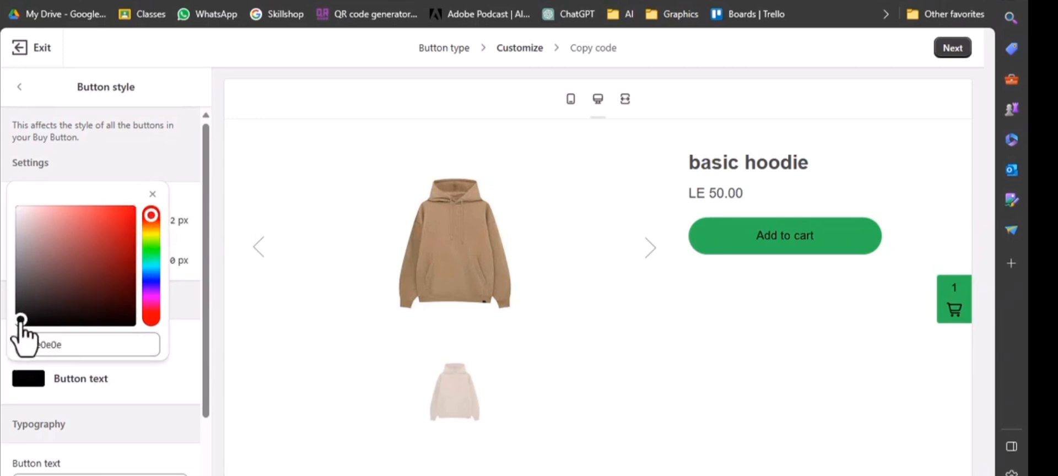
click(153, 194)
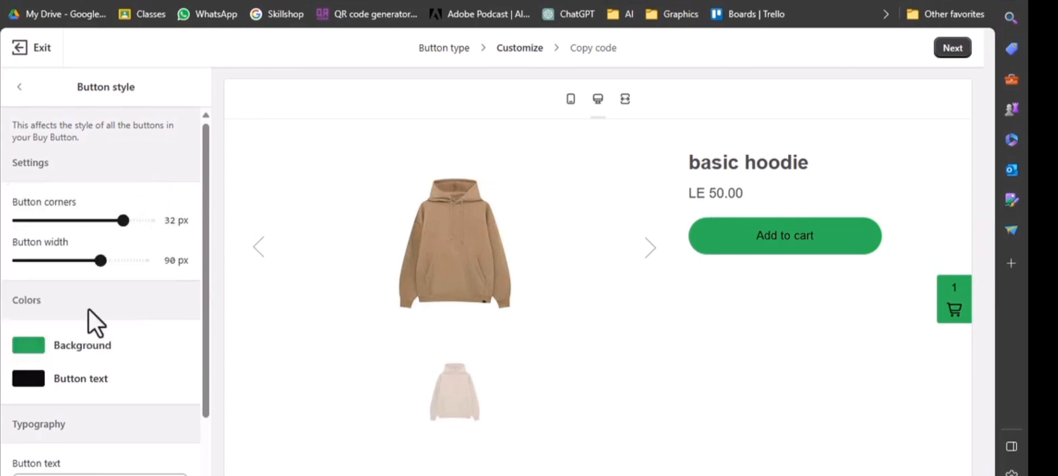
- Try Montserrat Bold for the button text and set its font to Josefin Slab Bold
drag(204, 331, 206, 417)
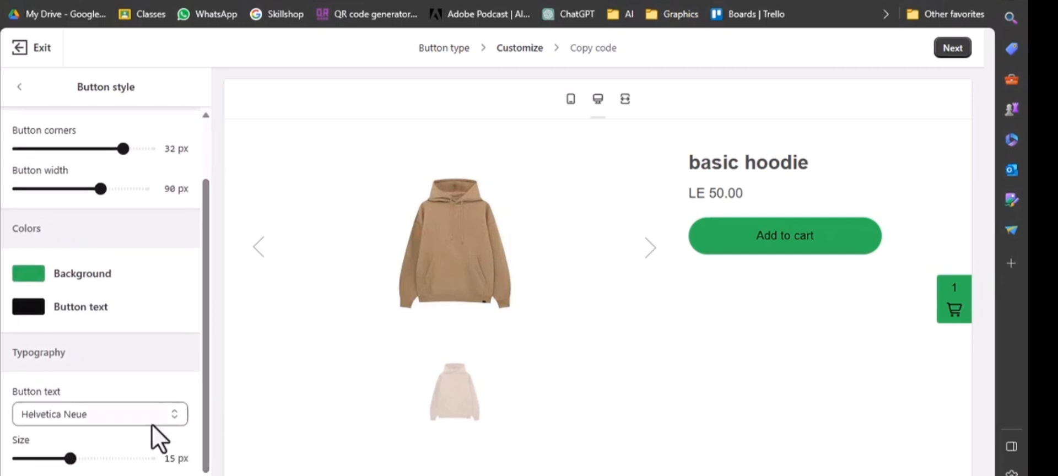
click(150, 423)
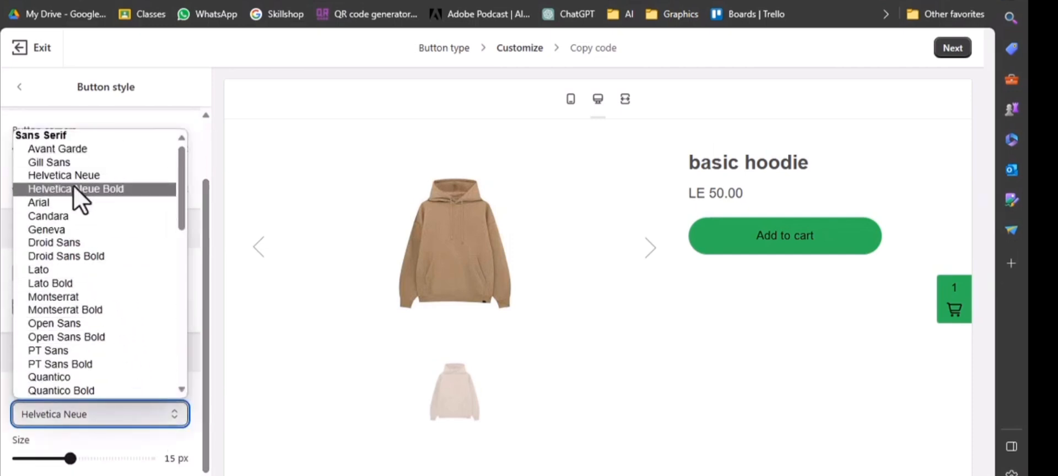
click(110, 336)
click(125, 412)
click(124, 310)
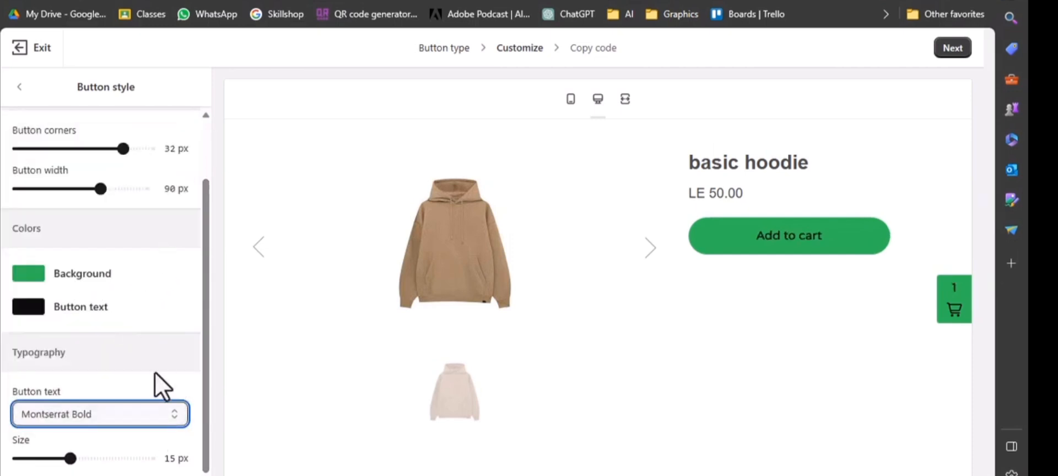
click(160, 415)
drag(184, 208, 184, 278)
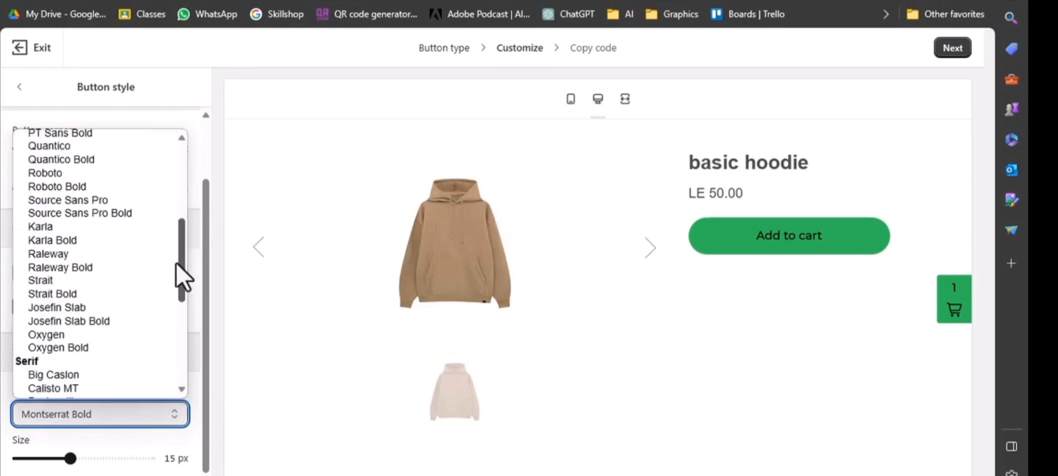
click(67, 320)
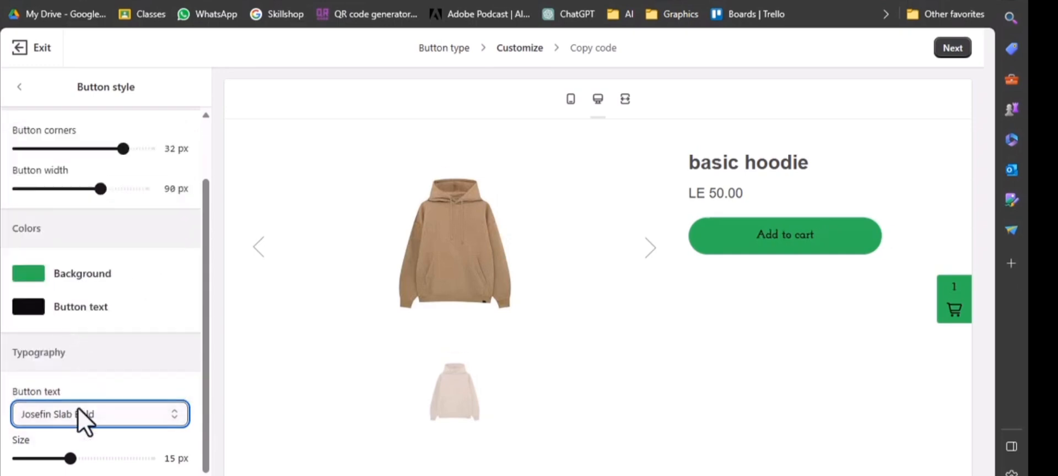
- Enlarge the button text to 17 px, widen the button to about 111 px and make its corners less rounded
drag(70, 458, 118, 457)
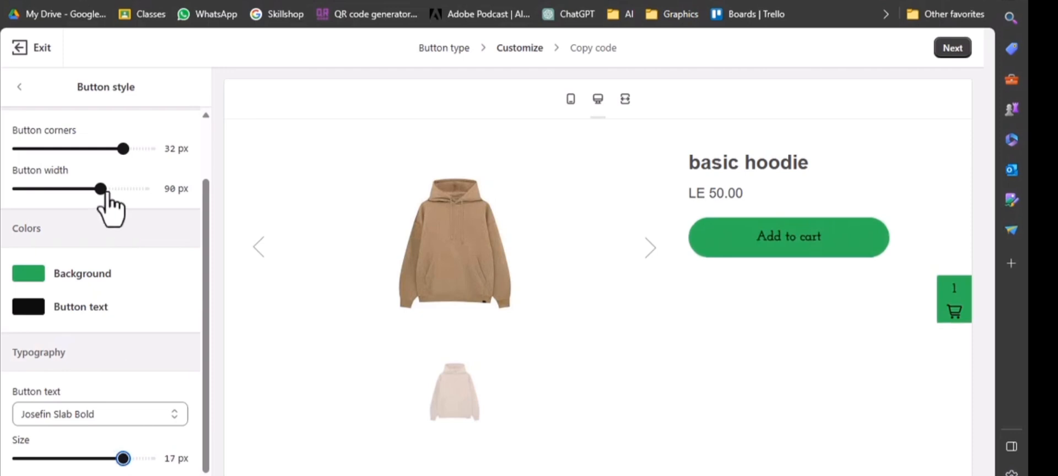
drag(100, 188, 126, 188)
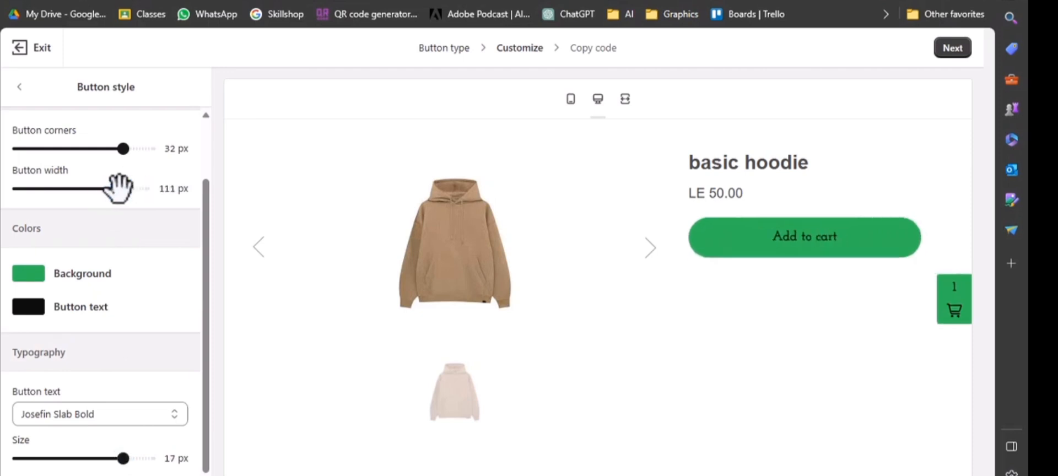
drag(123, 148, 62, 149)
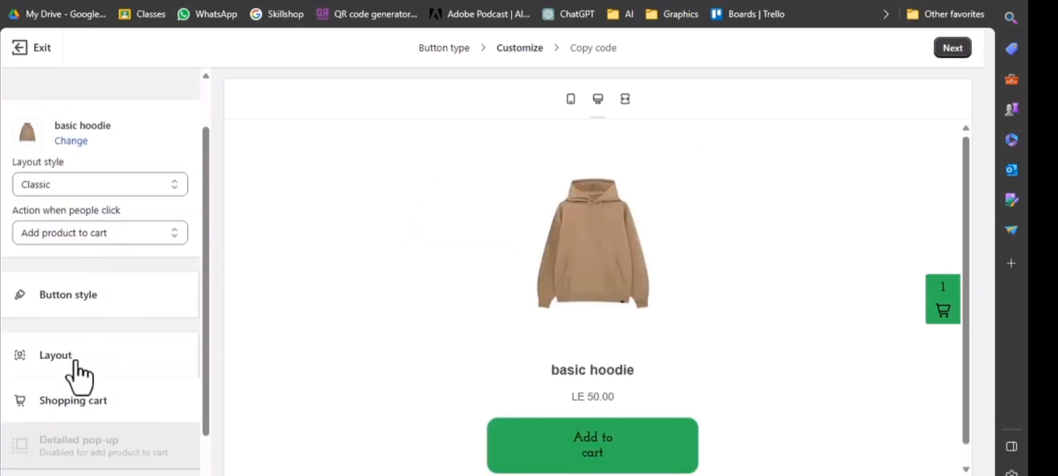
- Open the Layout settings, try Left alignment and set the alignment back to Center
click(75, 363)
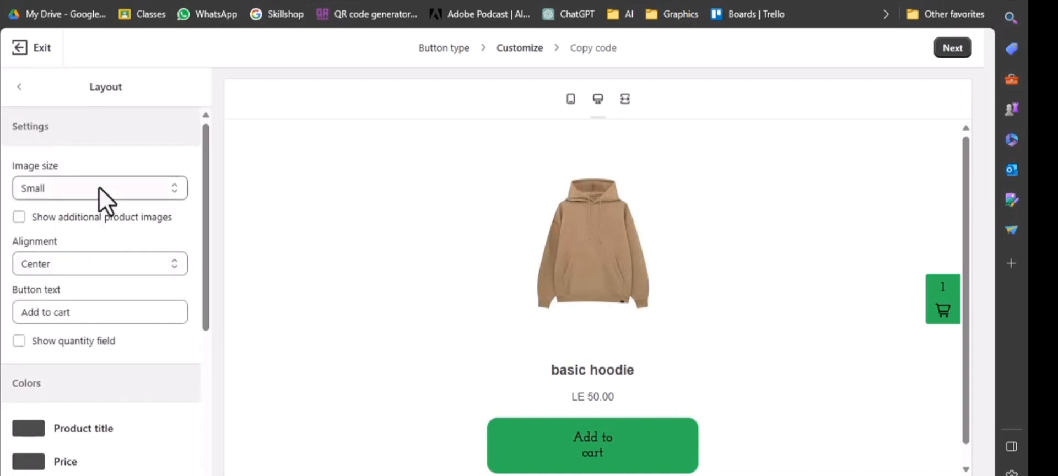
click(81, 267)
click(72, 285)
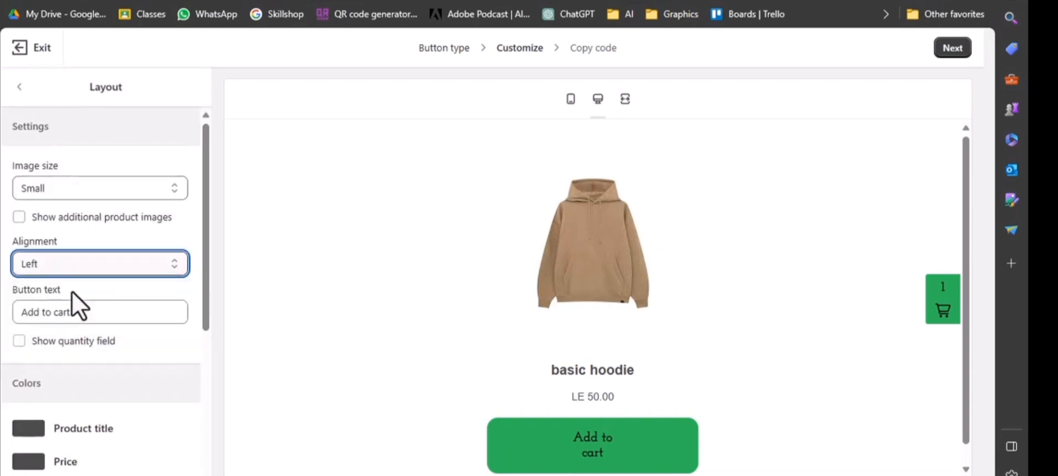
click(122, 268)
click(104, 298)
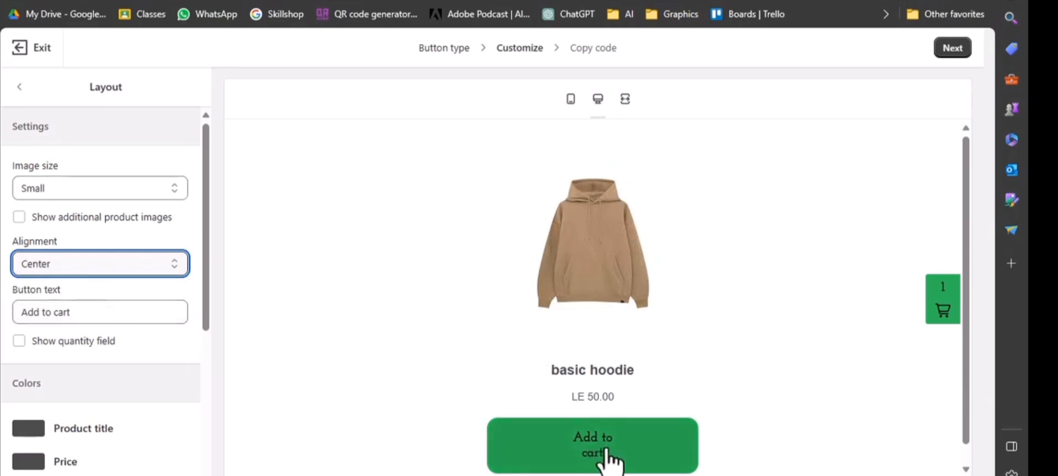
- Try "buy now" as the button text and restore it to "Add to cart"
drag(108, 309, 16, 312)
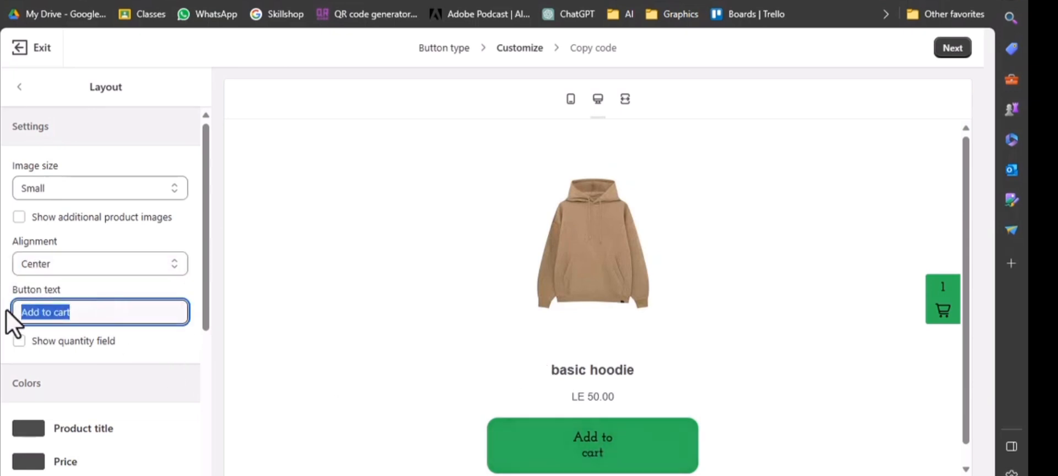
text(buy)
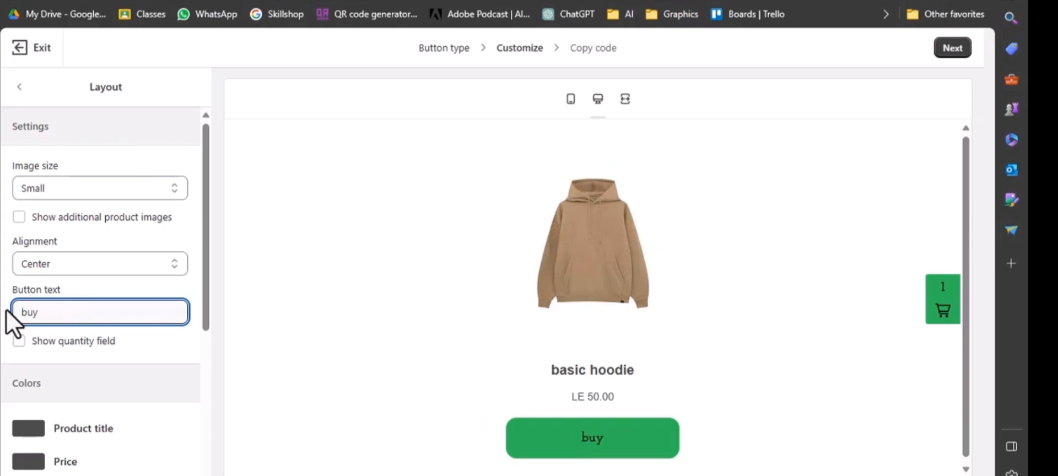
text( now)
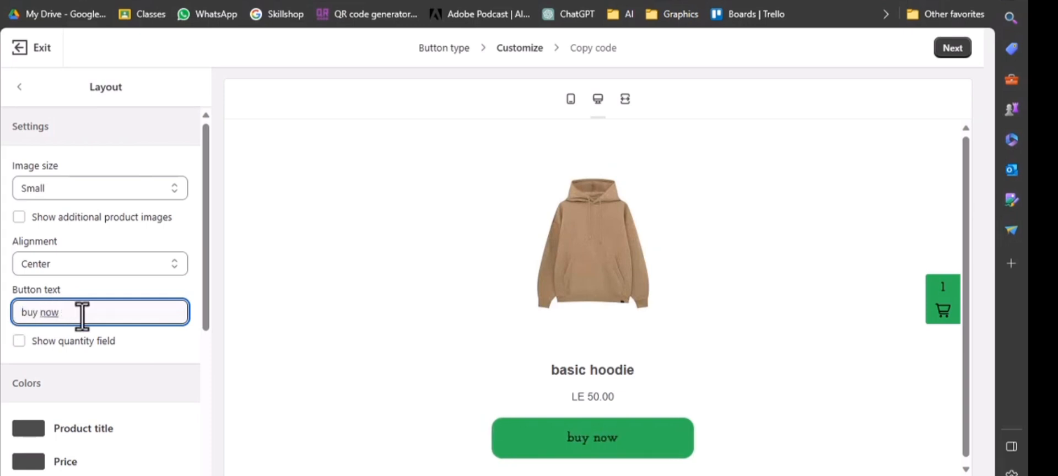
drag(82, 313, 10, 329)
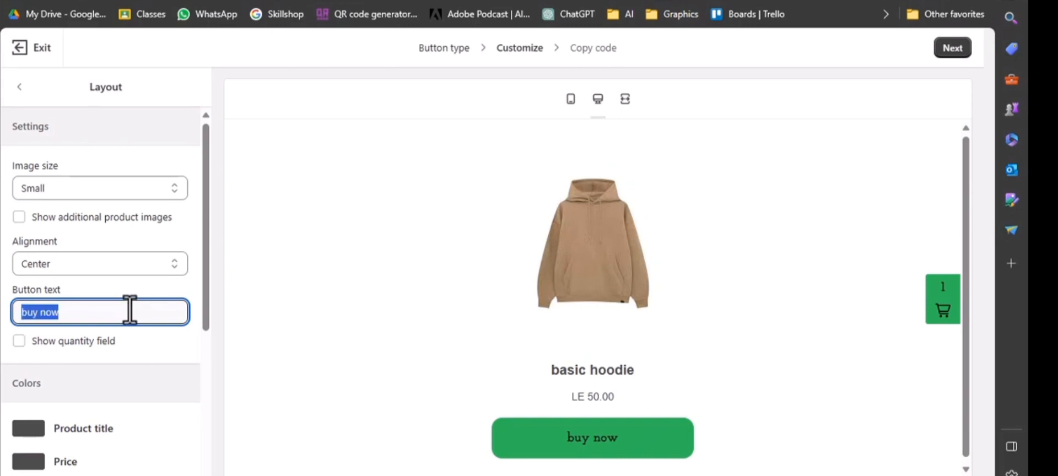
text(ADD)
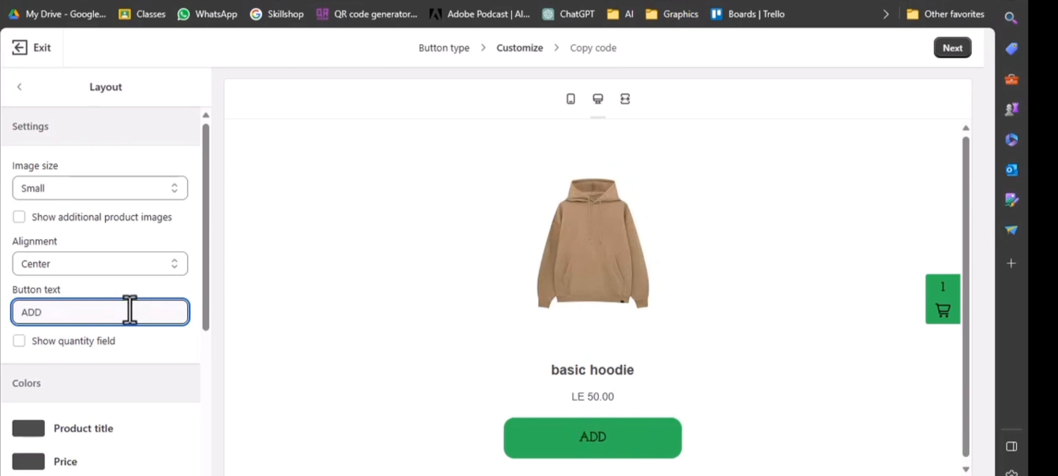
key(BackSpace)
text(dd to car)
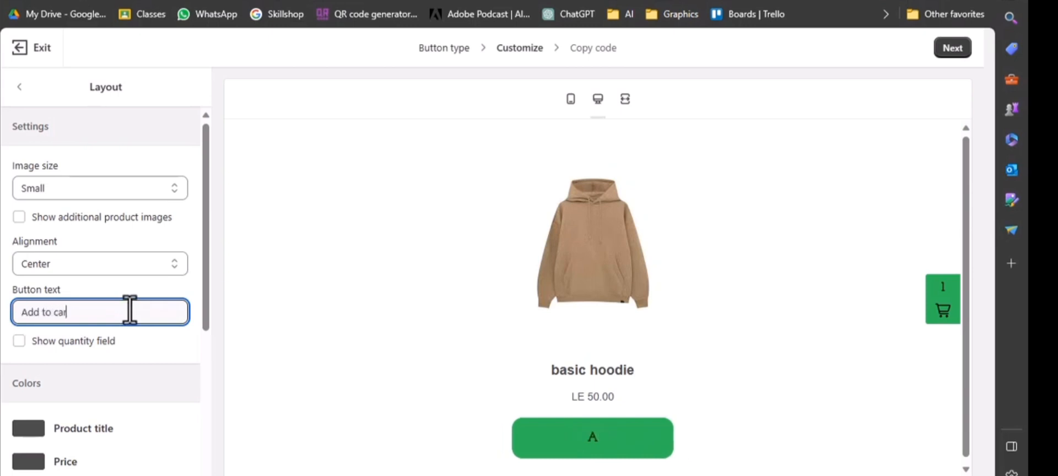
text(t)
- Set the product title colour to bright red, #f80000
drag(208, 297, 215, 421)
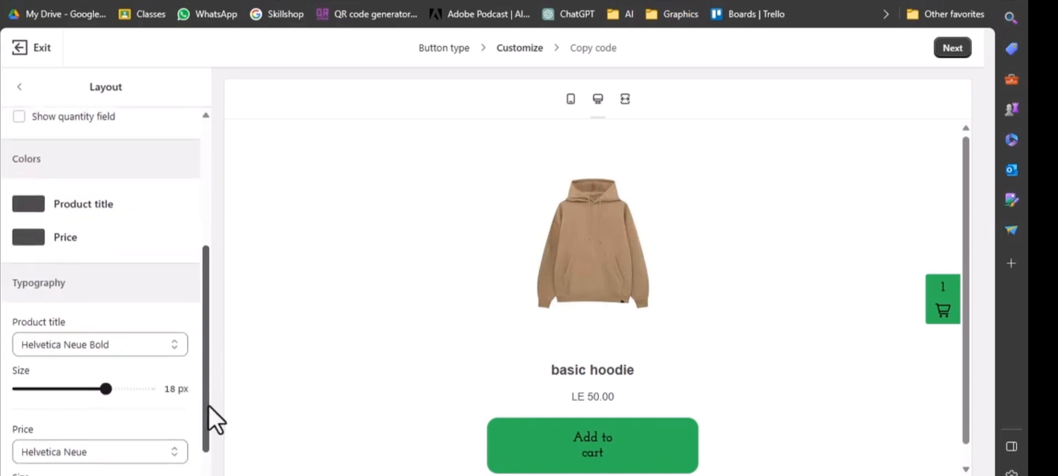
click(70, 205)
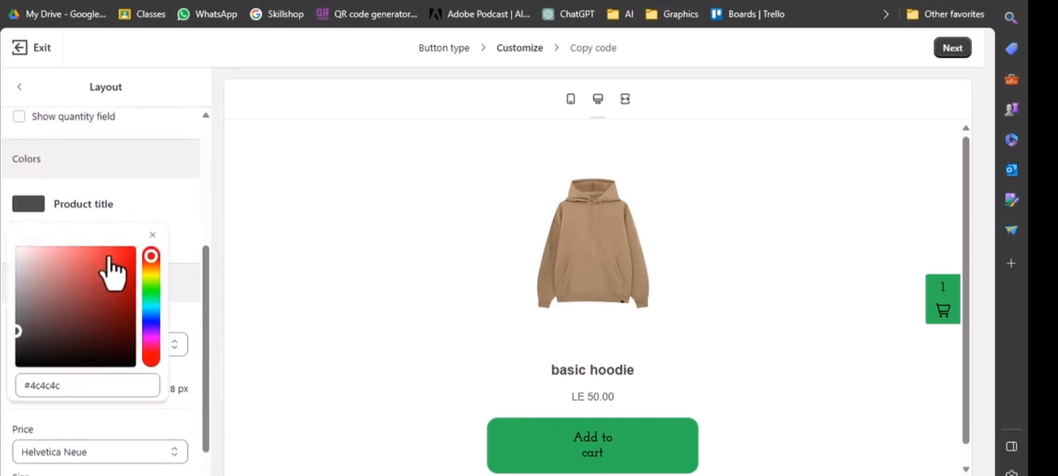
drag(113, 273, 139, 249)
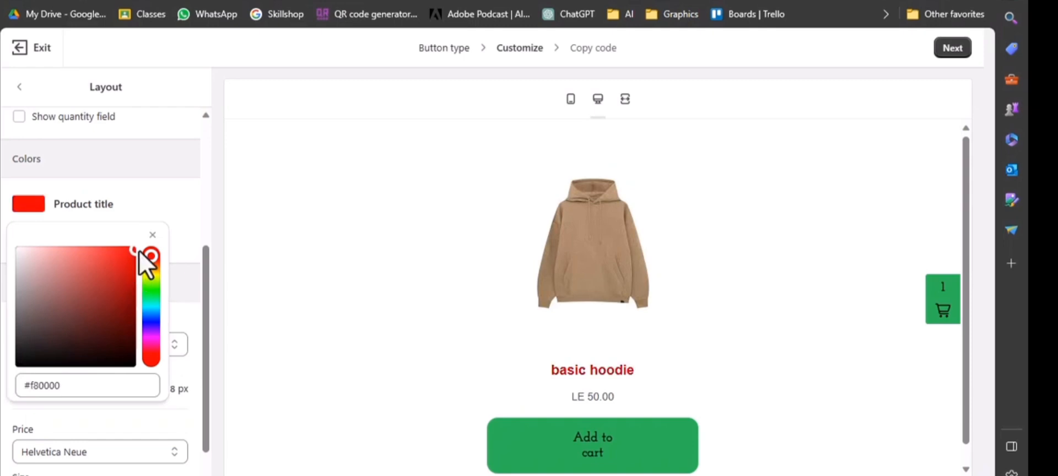
click(152, 235)
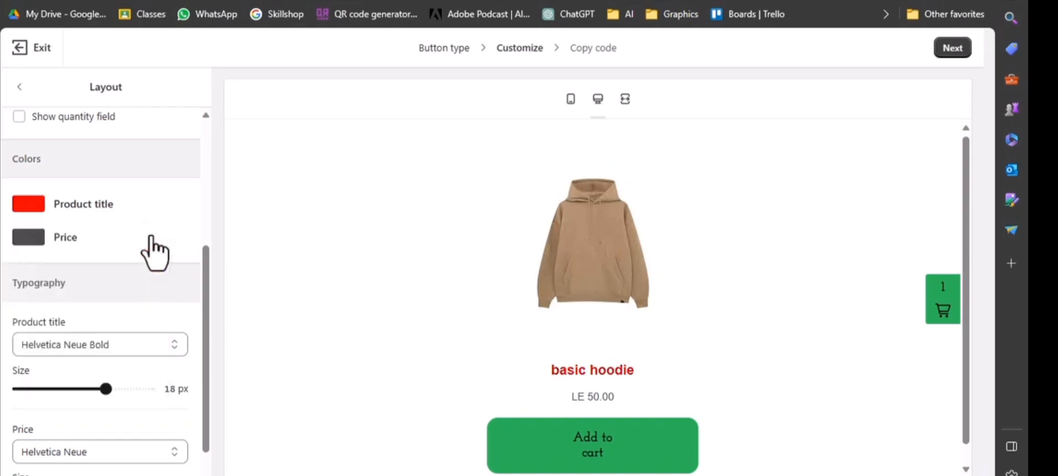
- Set the price colour to a bright blue and close the colour picker
click(69, 243)
mouse_move(148, 342)
mouse_down()
mouse_move(151, 353)
mouse_move(134, 333)
mouse_up()
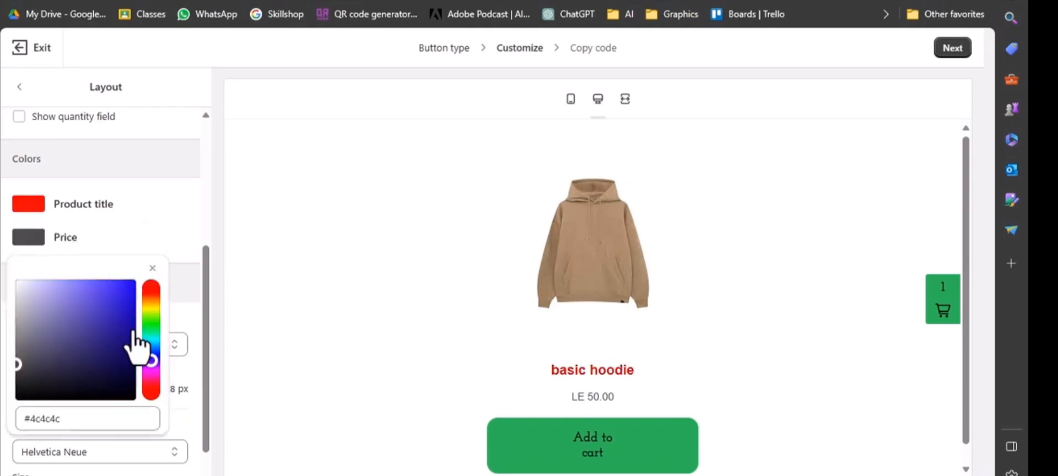
click(133, 280)
click(152, 268)
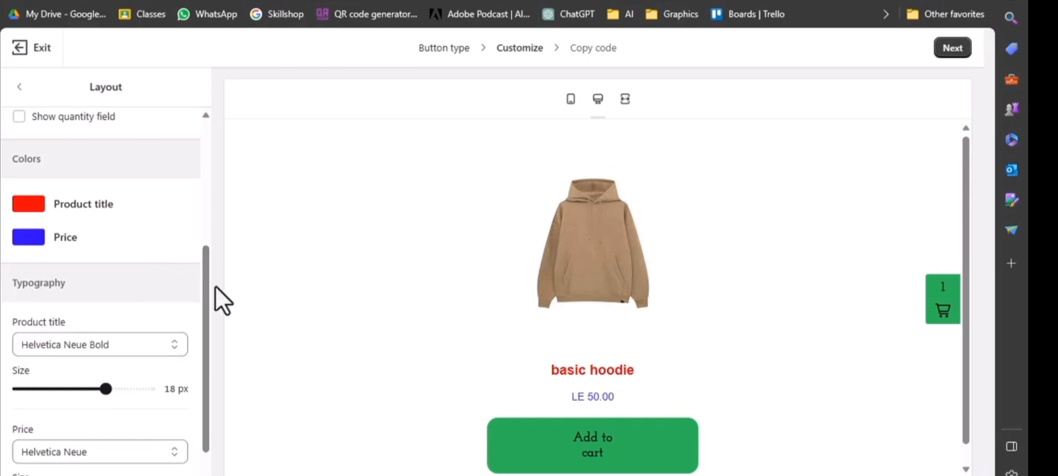
scroll(208, 330, down, 1)
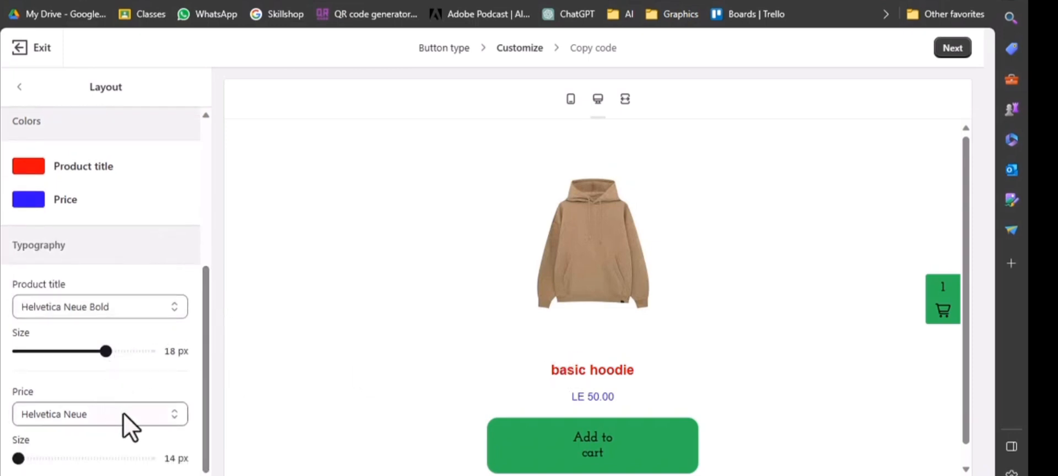
- Set the price text size to 18 px and the product title size to 20 px, and leave the Layout settings
drag(22, 458, 60, 459)
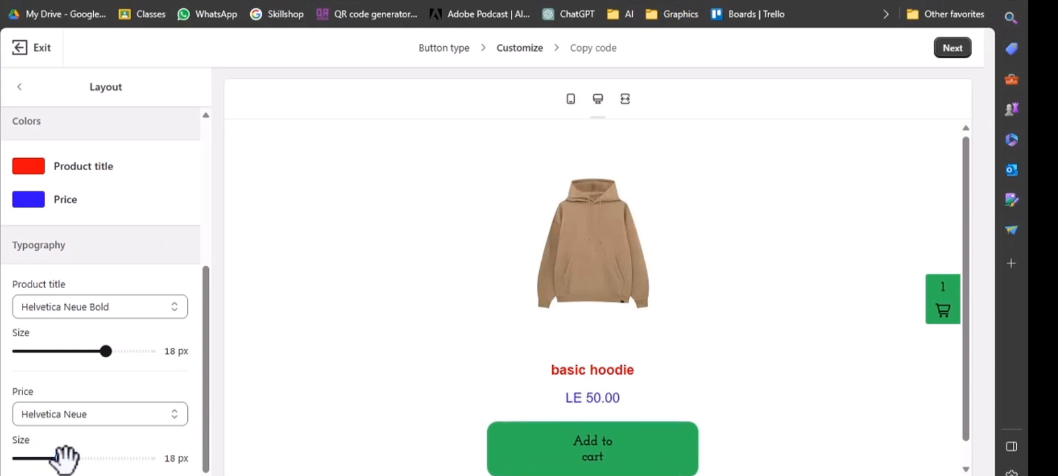
drag(105, 353, 149, 351)
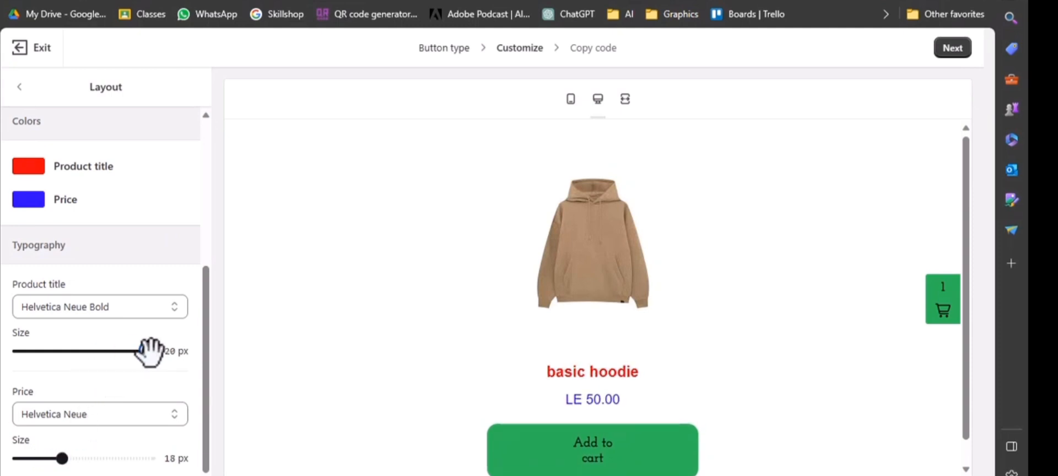
drag(207, 297, 210, 160)
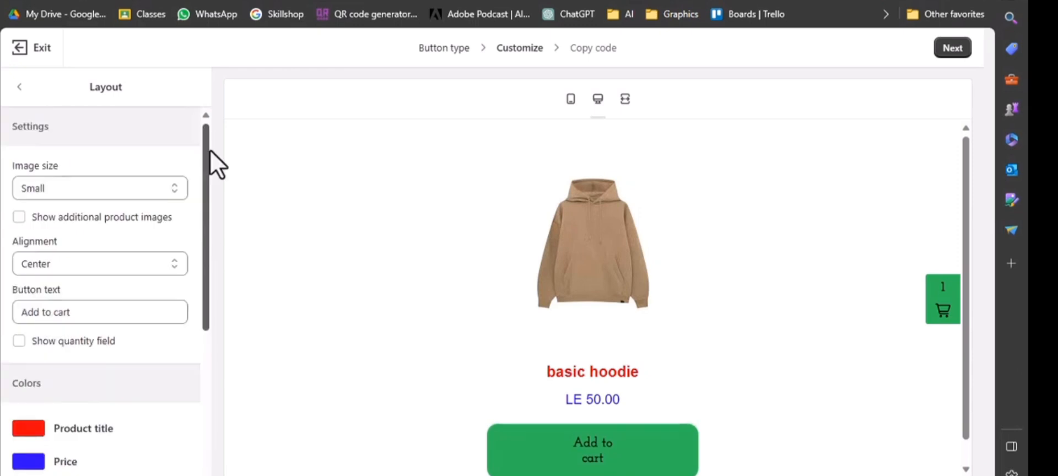
click(19, 87)
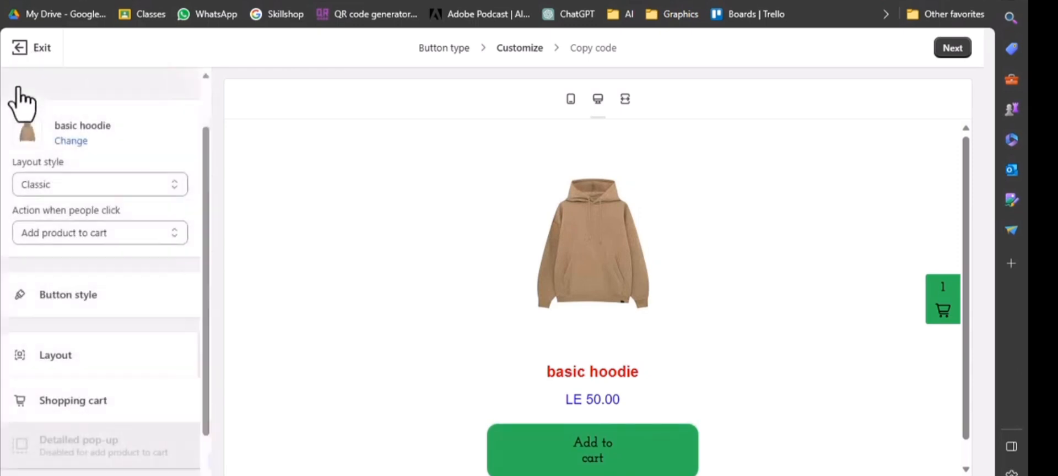
- Switch the layout style to Basic and set the button alignment to Left in the Layout settings
click(57, 191)
click(57, 205)
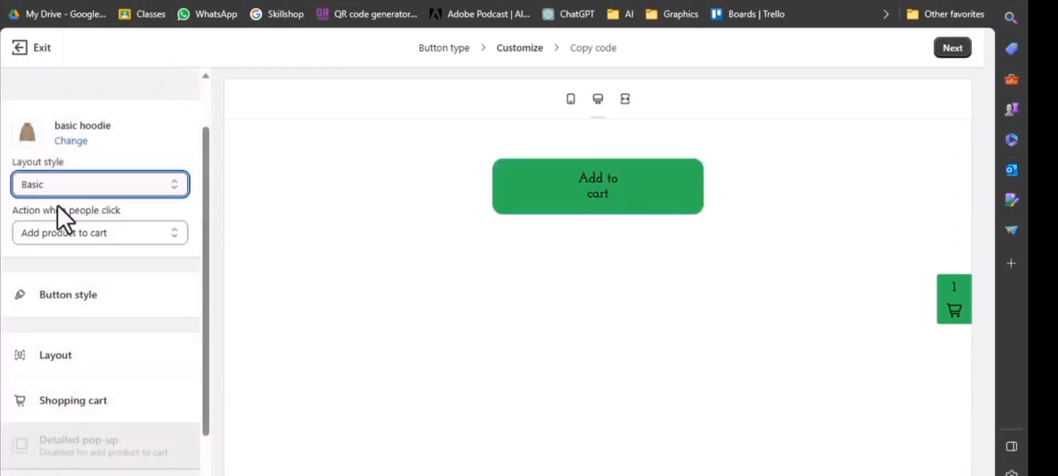
click(122, 369)
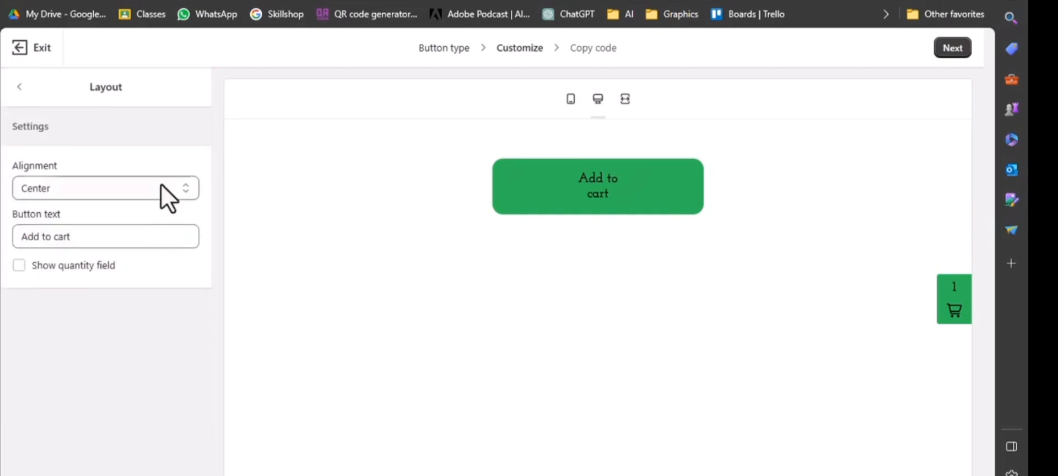
click(187, 189)
click(154, 207)
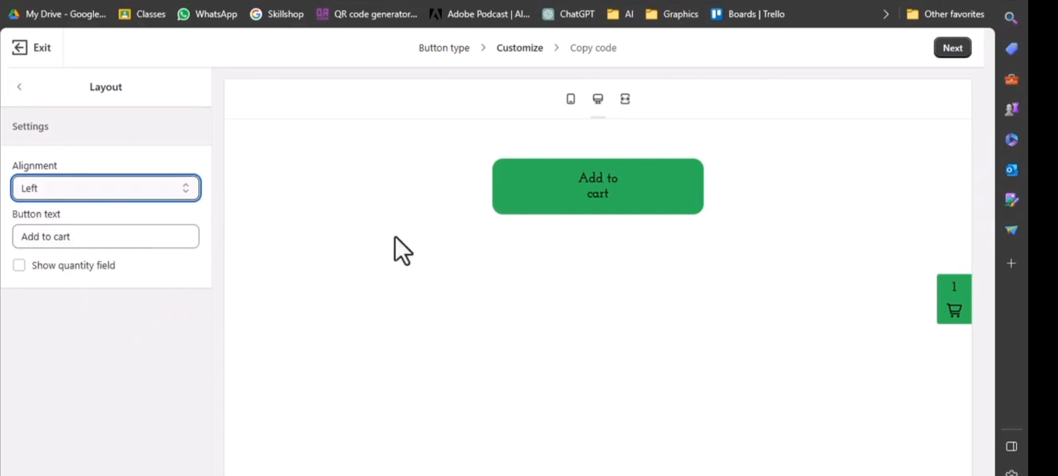
click(20, 86)
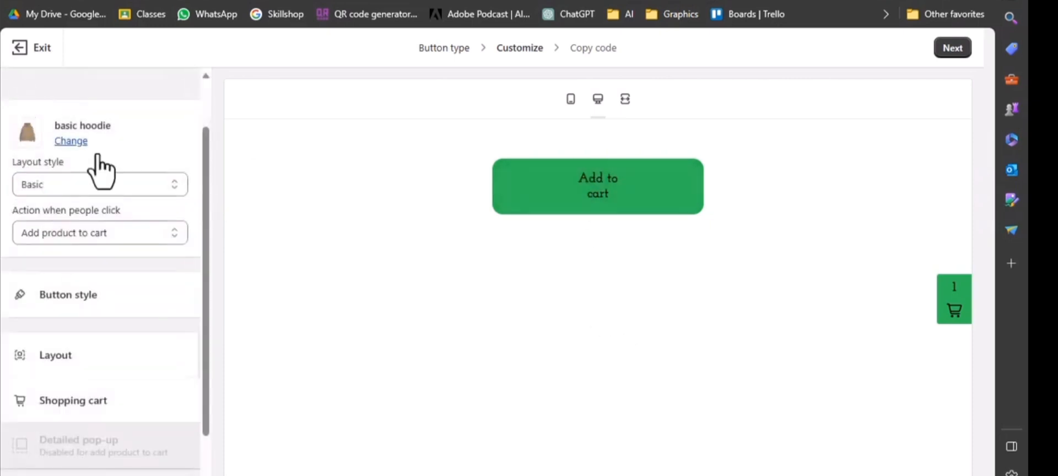
- In the Shopping cart settings, change the heading to "My cart" and the subtotal label to "total"
scroll(203, 297, down, 1)
click(45, 351)
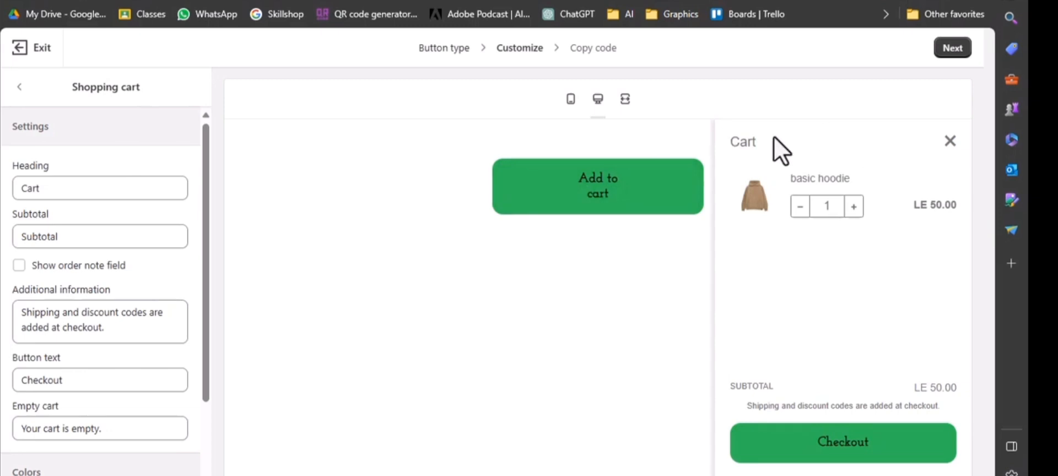
double_click(67, 187)
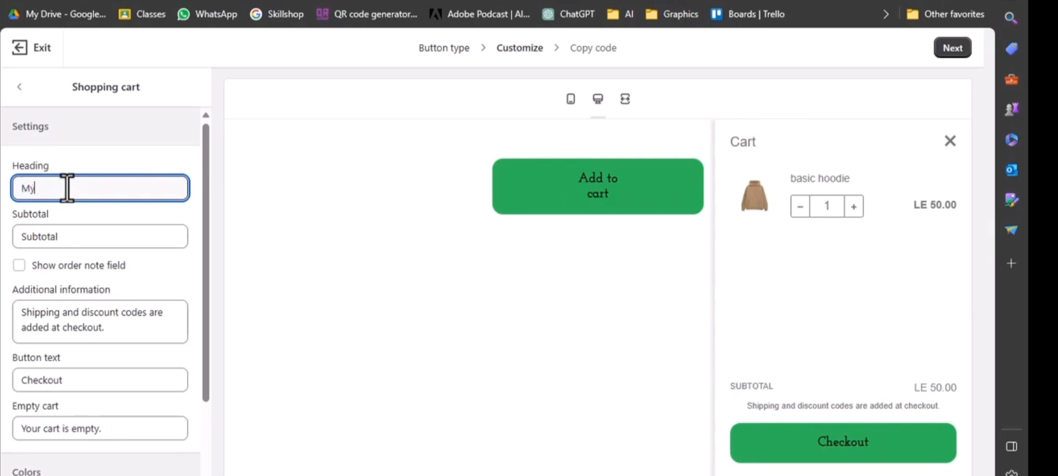
click(81, 215)
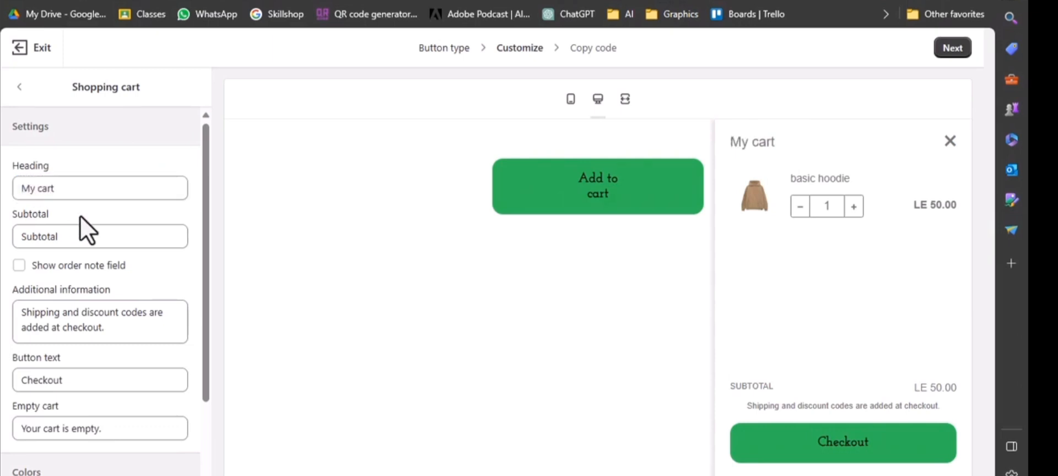
double_click(67, 237)
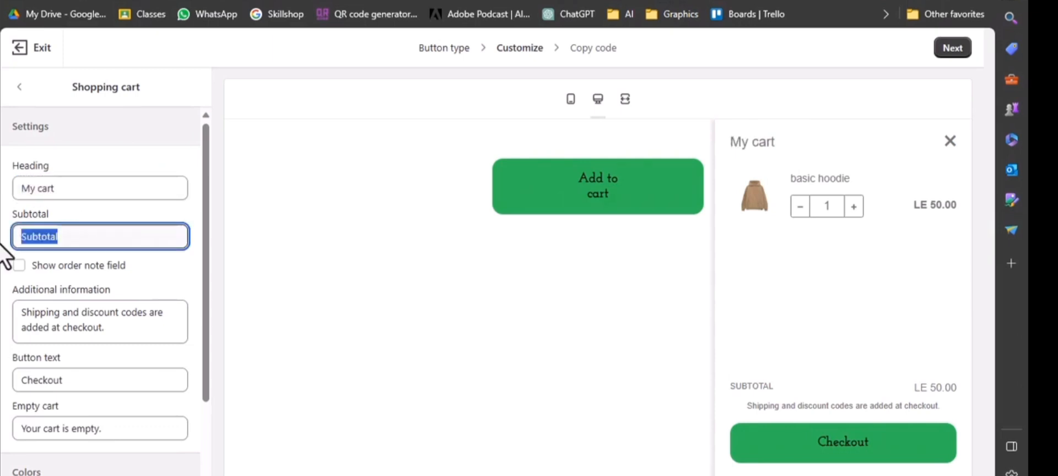
text(total)
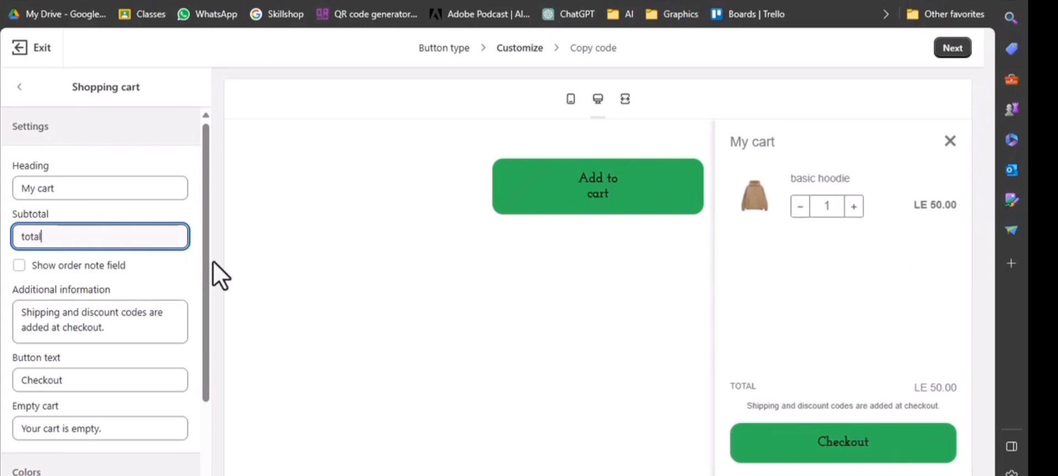
- Set the shopping cart's background colour to a pale yellow and close the colour picker
drag(209, 272, 204, 341)
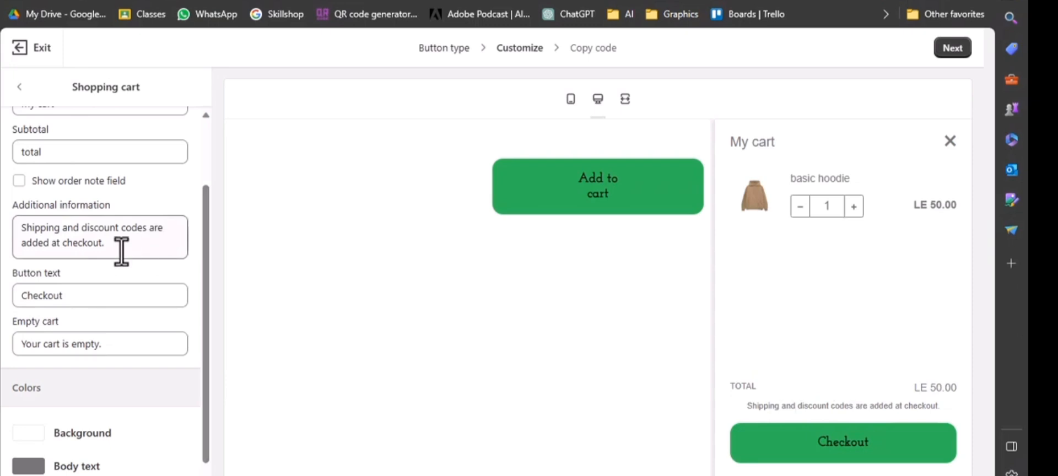
drag(205, 239, 207, 277)
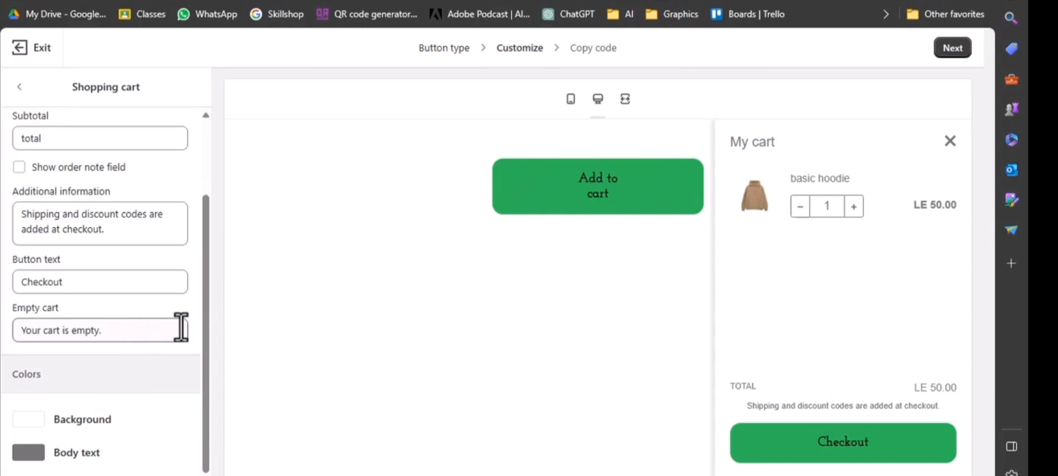
click(28, 419)
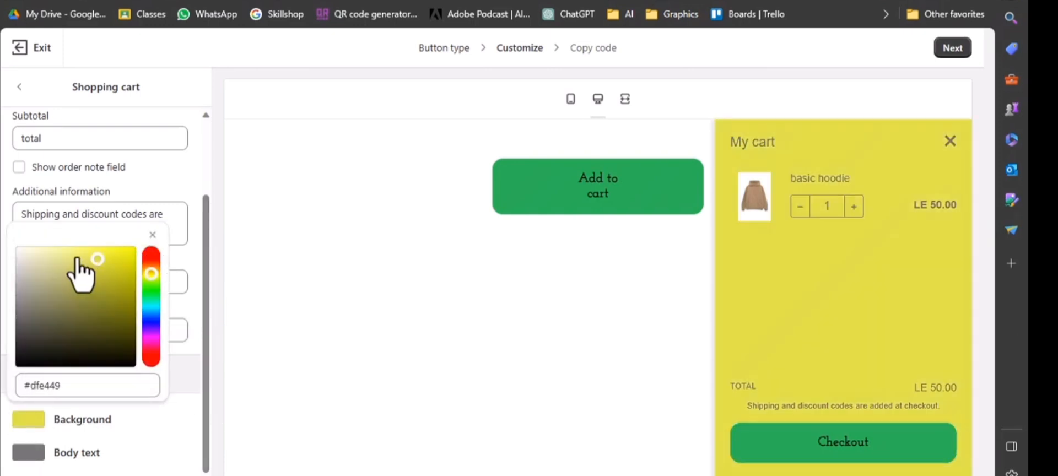
drag(74, 257, 72, 252)
click(152, 234)
- Set the cart's body text colour to near-black #131313 and leave the Shopping cart settings
click(77, 458)
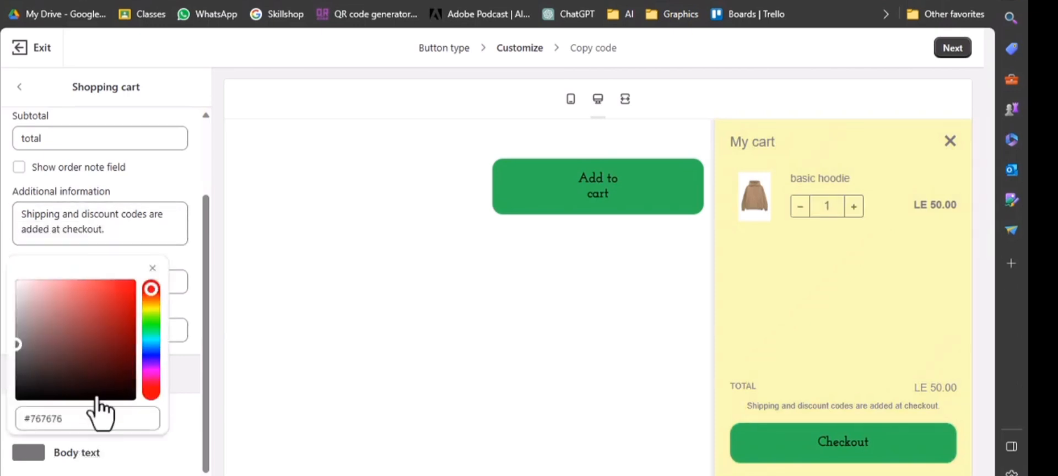
drag(100, 400, 6, 392)
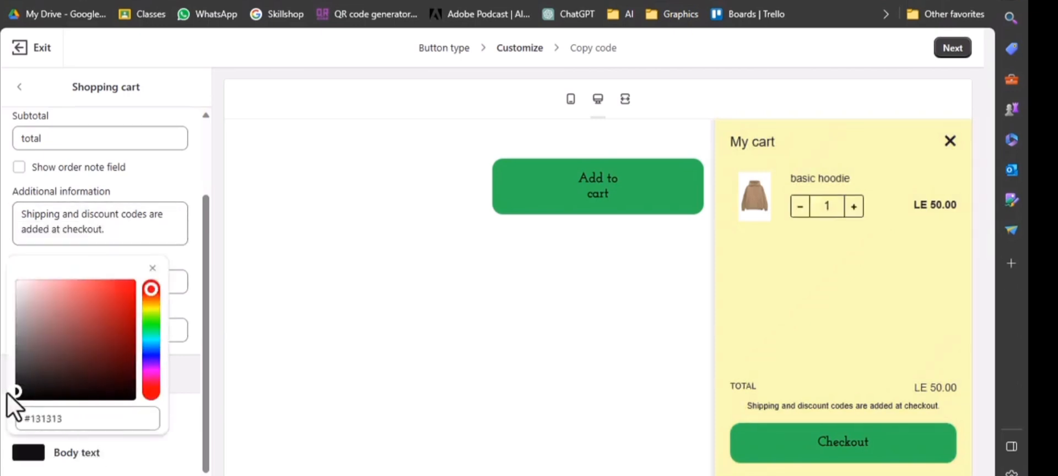
click(153, 268)
click(19, 87)
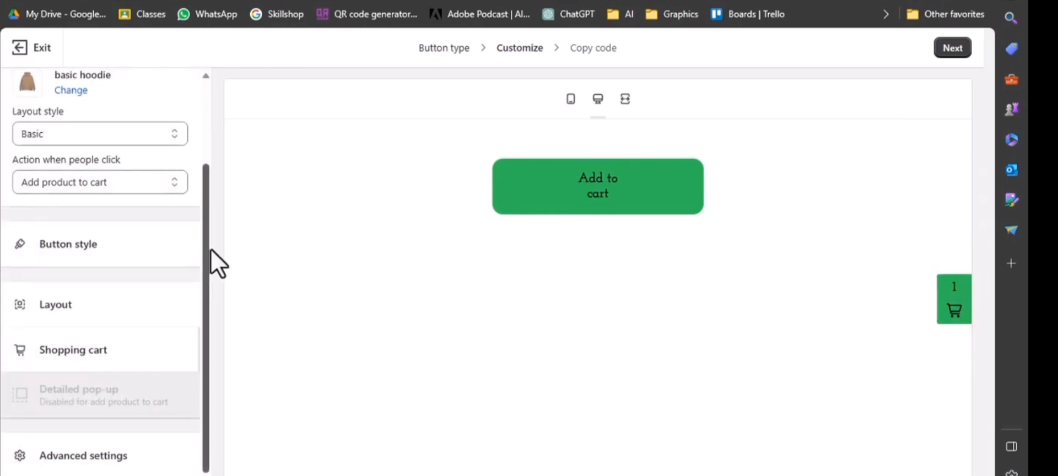
- Try redirecting checkout in the same tab in the Advanced settings and restore the checkout behaviour to opening a pop-up window
click(77, 457)
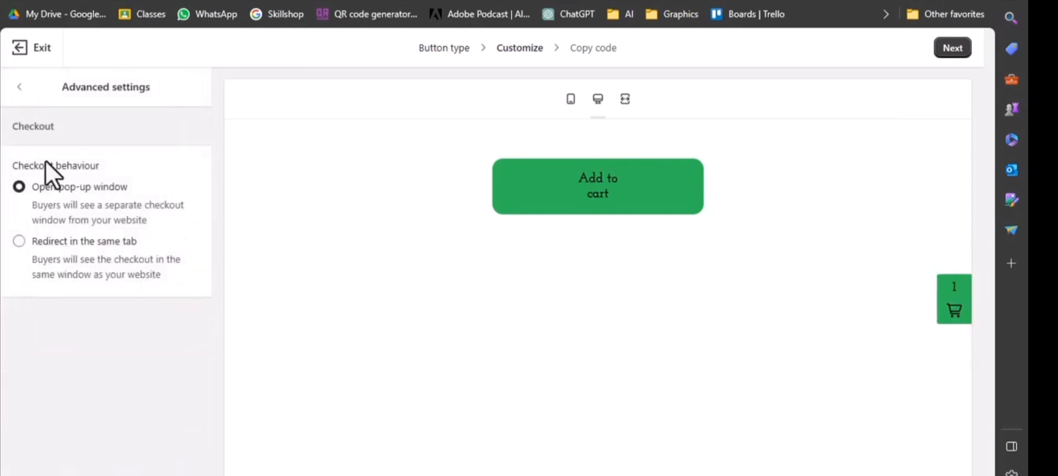
click(19, 241)
click(19, 186)
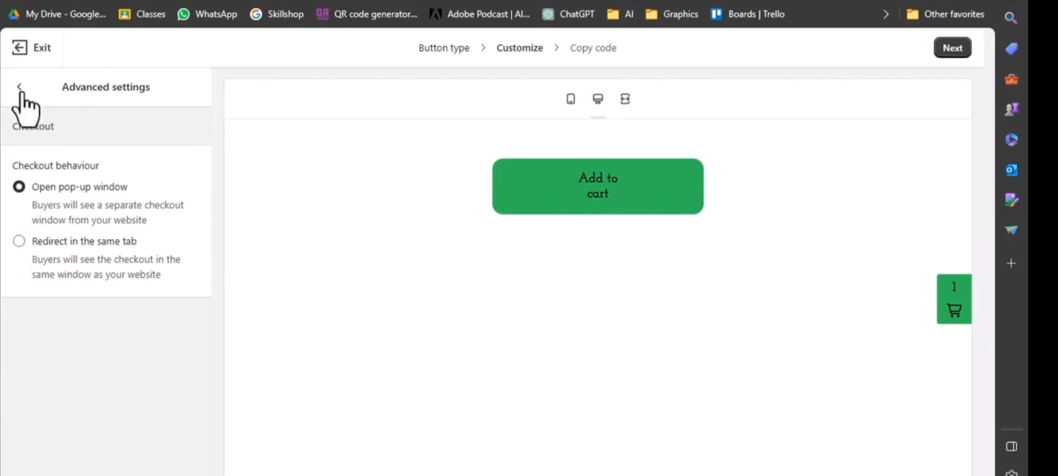
click(19, 87)
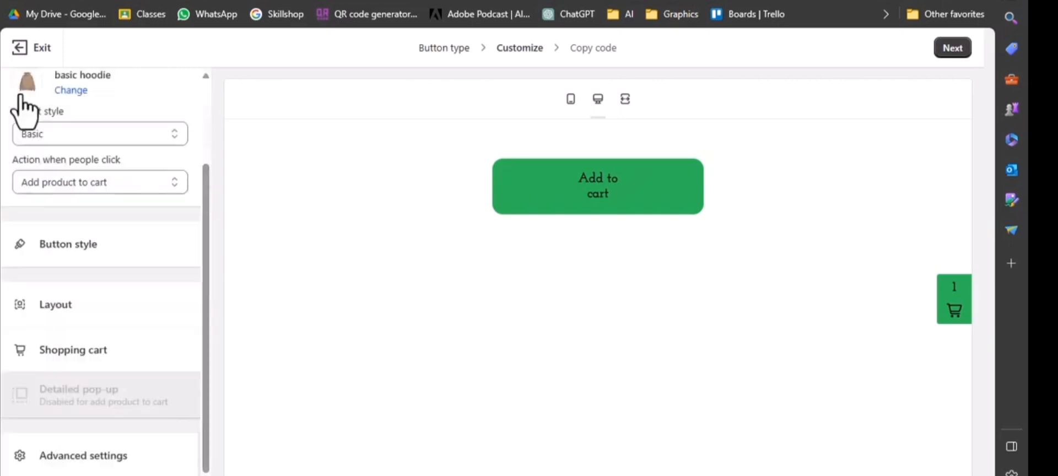
- Finish customizing, proceed to the Copy code stage and review the embed code and the WordPress, Squarespace and Wix options
click(943, 55)
scroll(146, 127, down, 2)
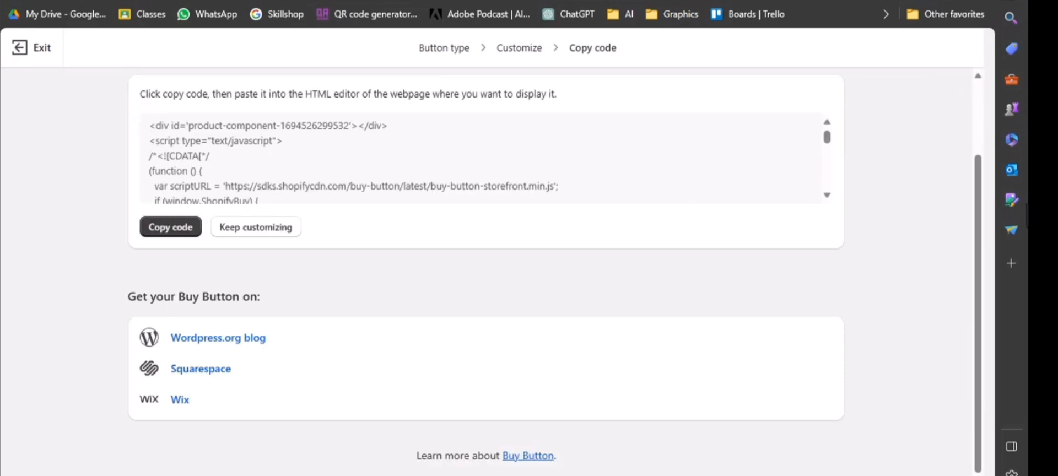
scroll(282, 177, up, 2)
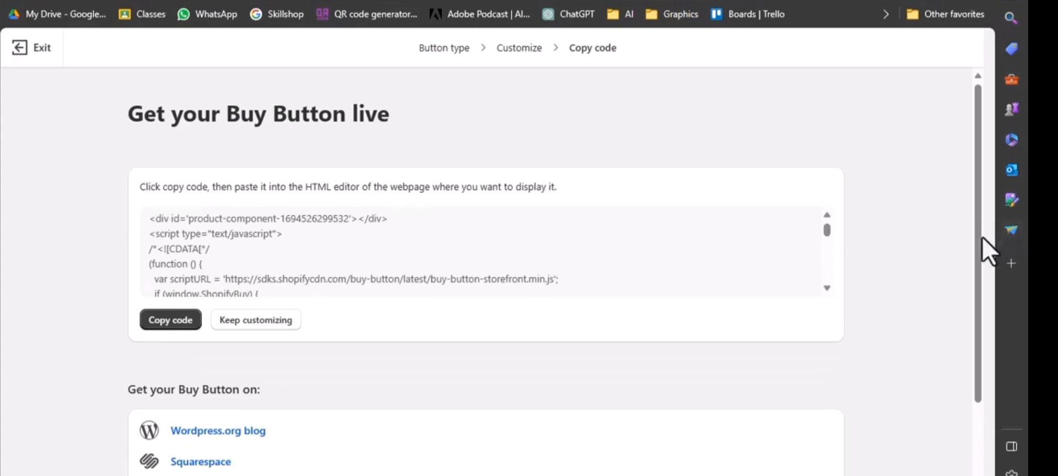
drag(979, 242, 989, 337)
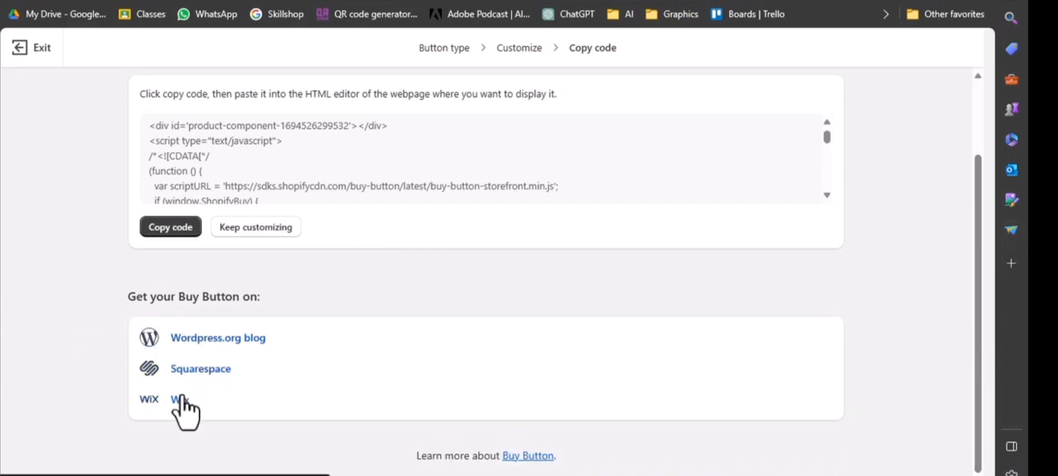
scroll(570, 113, up, 2)
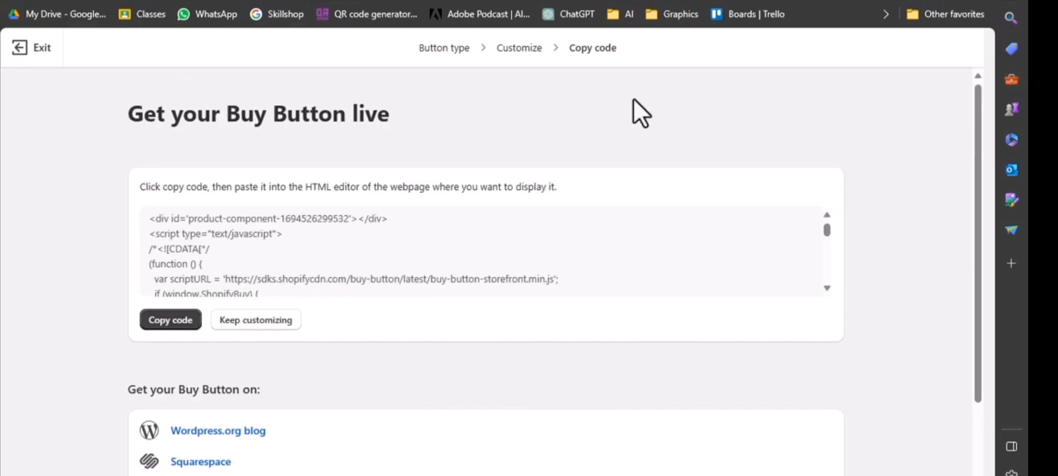